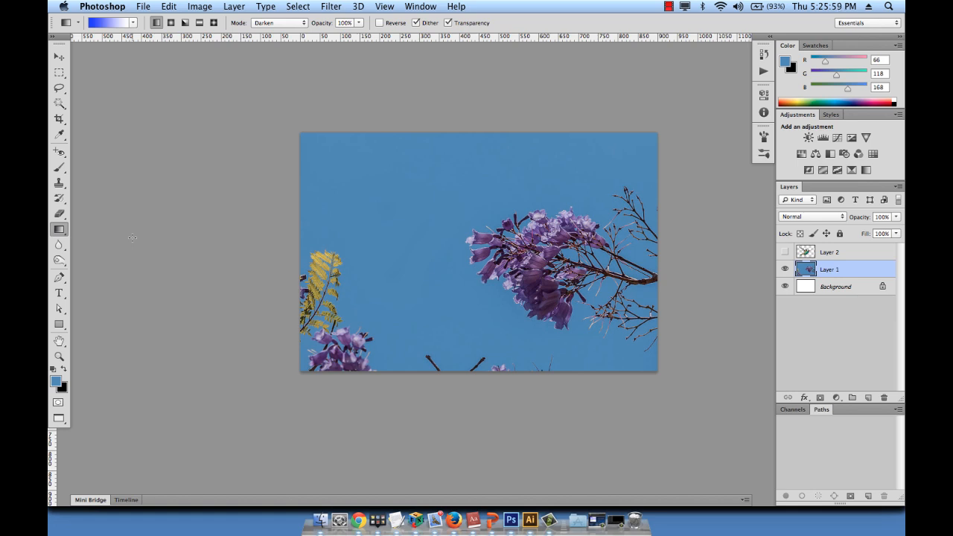
Step: Open the Gradient Editor and set the gradient's starting color stop to red (ff0000)
click(119, 23)
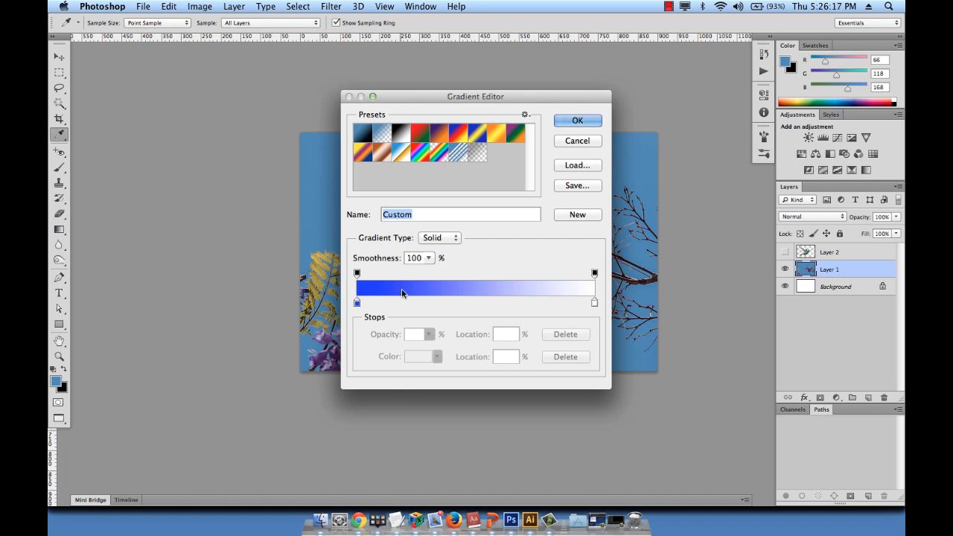
drag(391, 96, 354, 40)
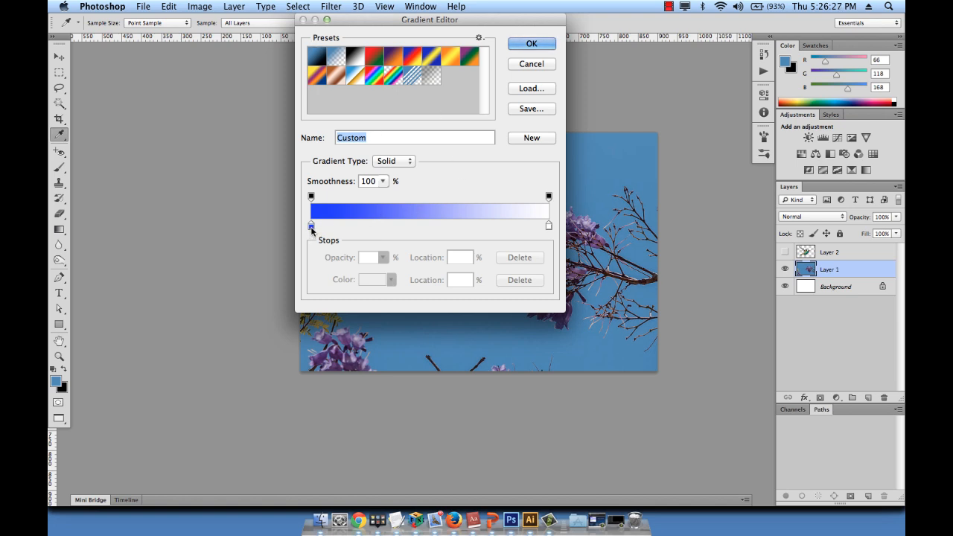
click(312, 226)
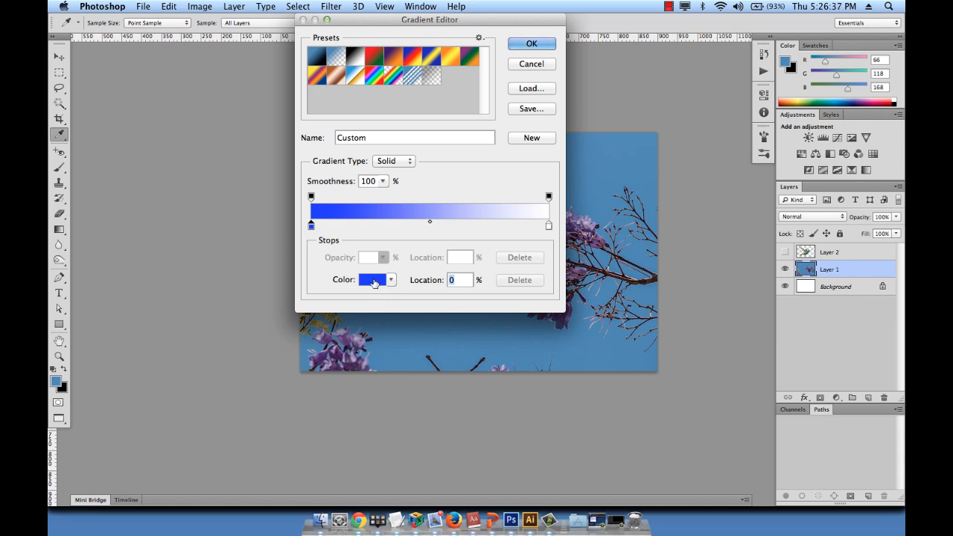
click(374, 281)
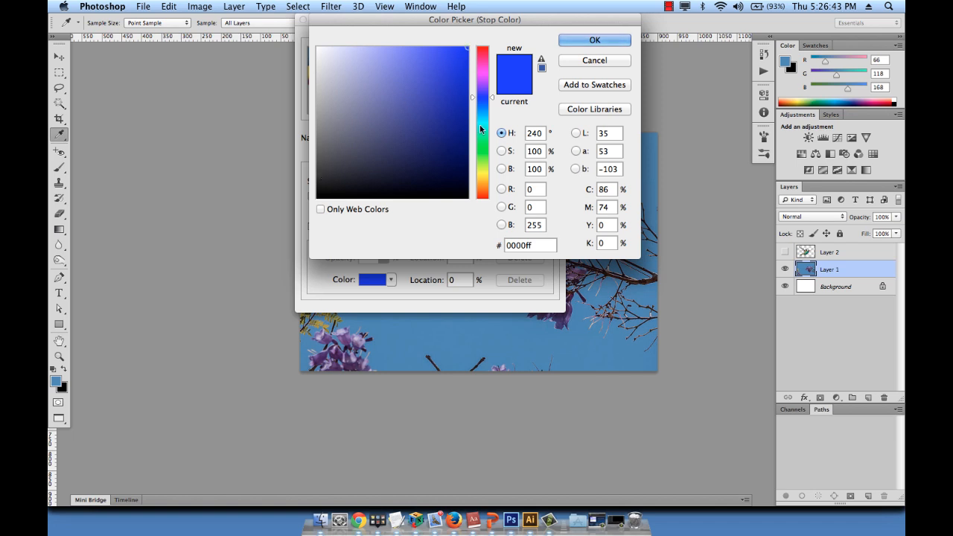
drag(476, 104, 482, 26)
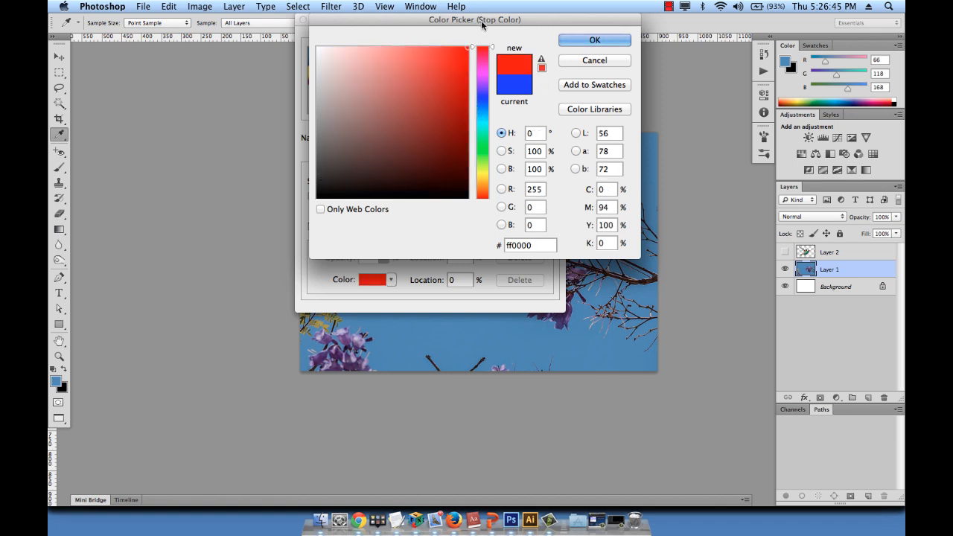
click(578, 45)
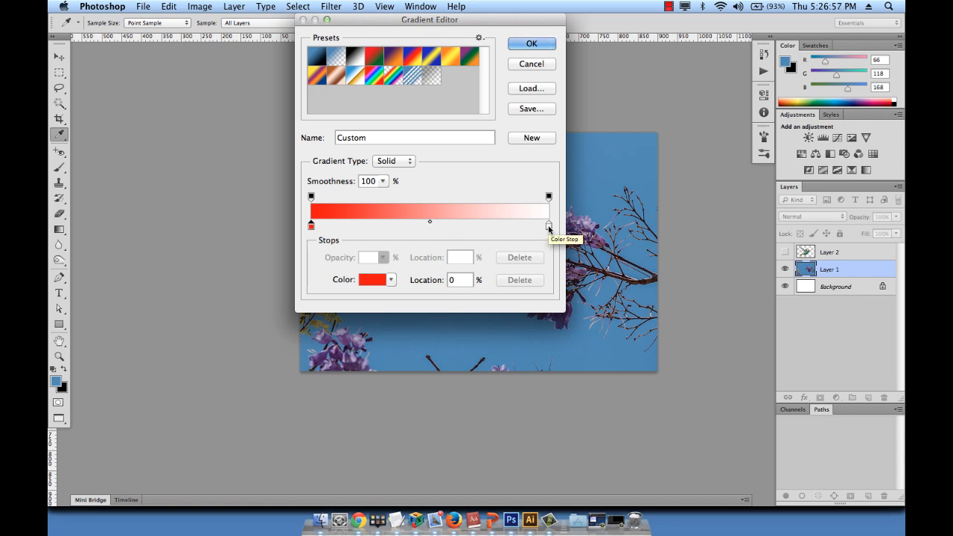
Step: Set the gradient's ending color stop to yellow with a hue of 54° and accept the red-to-yellow gradient
click(548, 226)
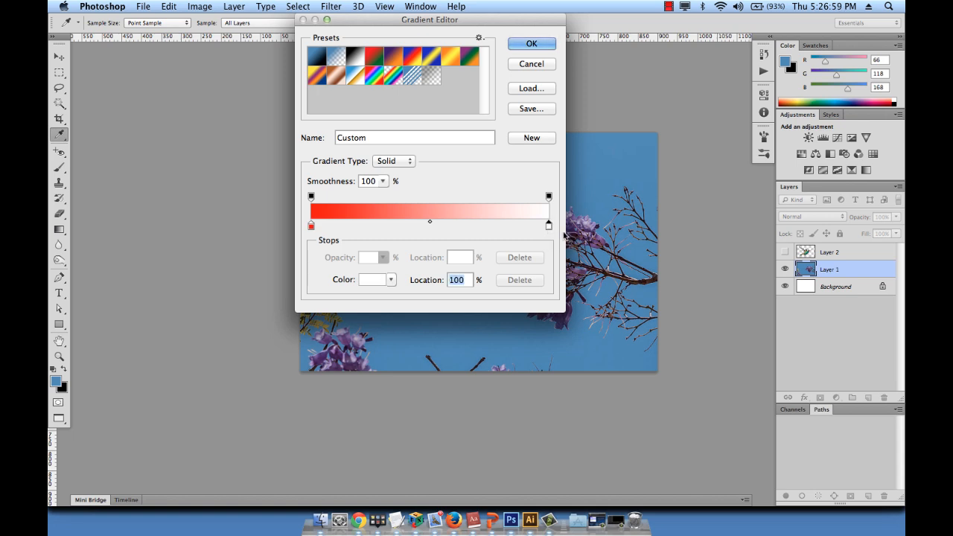
click(371, 281)
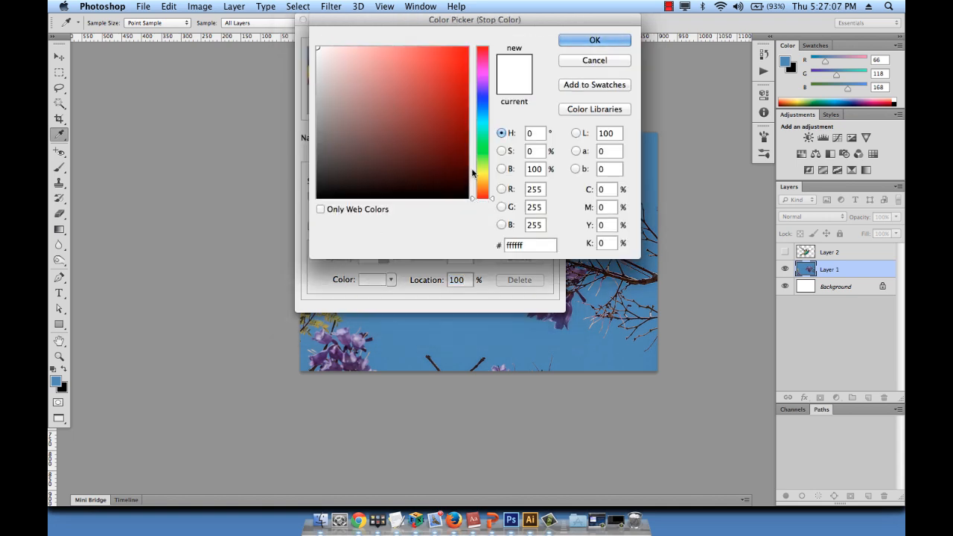
drag(474, 200, 474, 175)
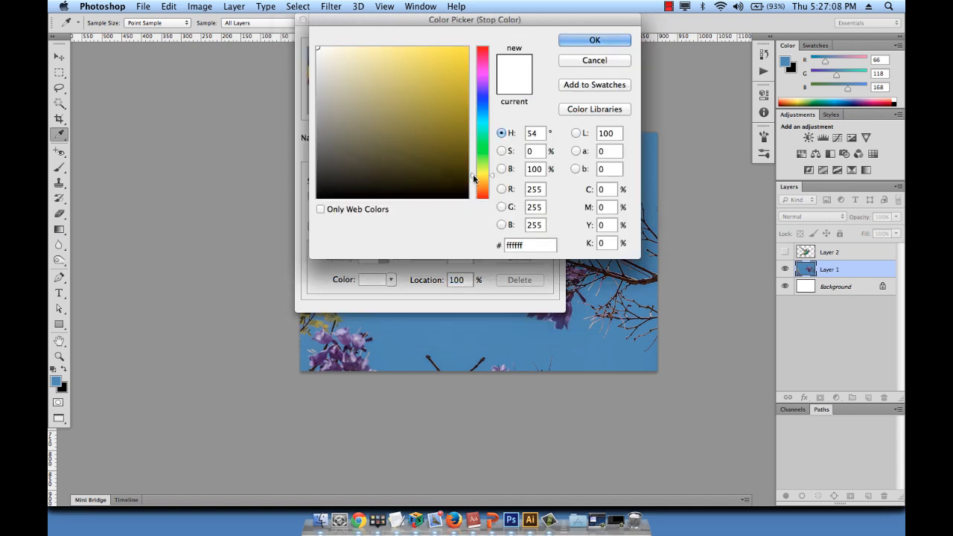
click(453, 126)
click(594, 40)
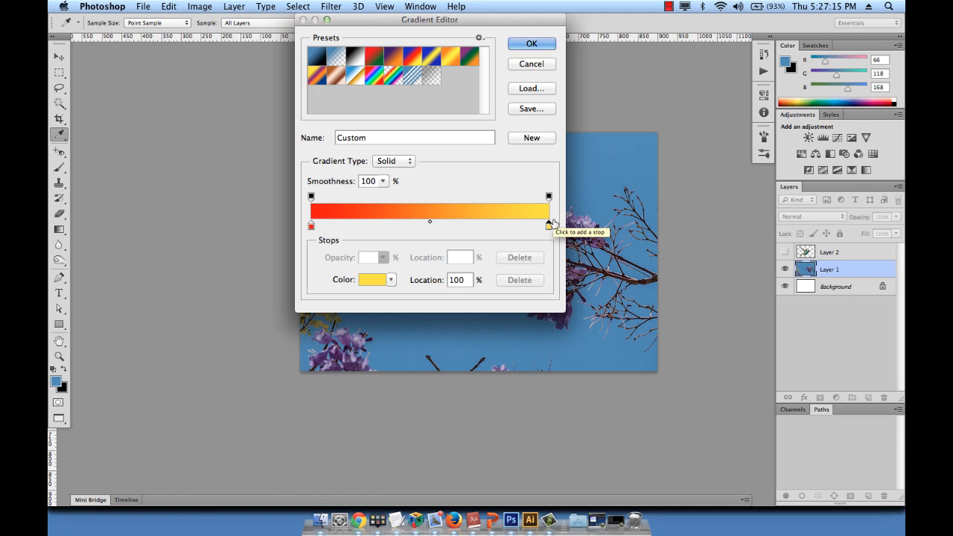
click(529, 44)
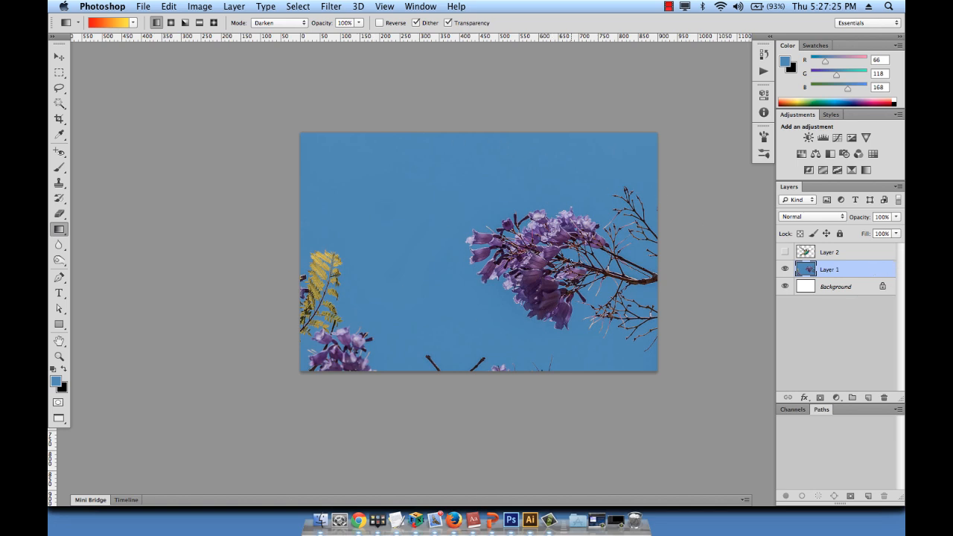
Step: Add a new empty layer directly above the flower photo layer
click(868, 398)
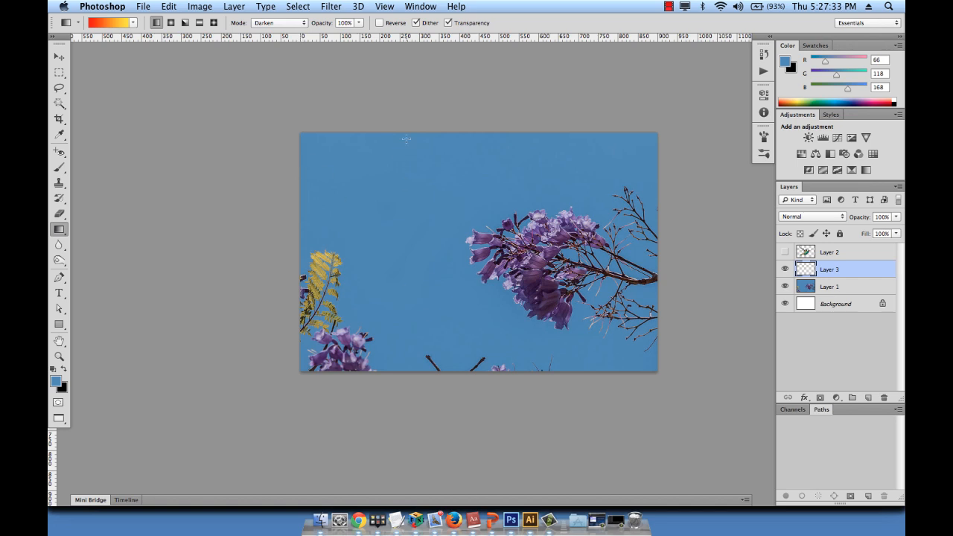
Step: Try the linear gradient on the new layer from top to bottom and along two diagonals, undoing each fill
drag(406, 132, 405, 364)
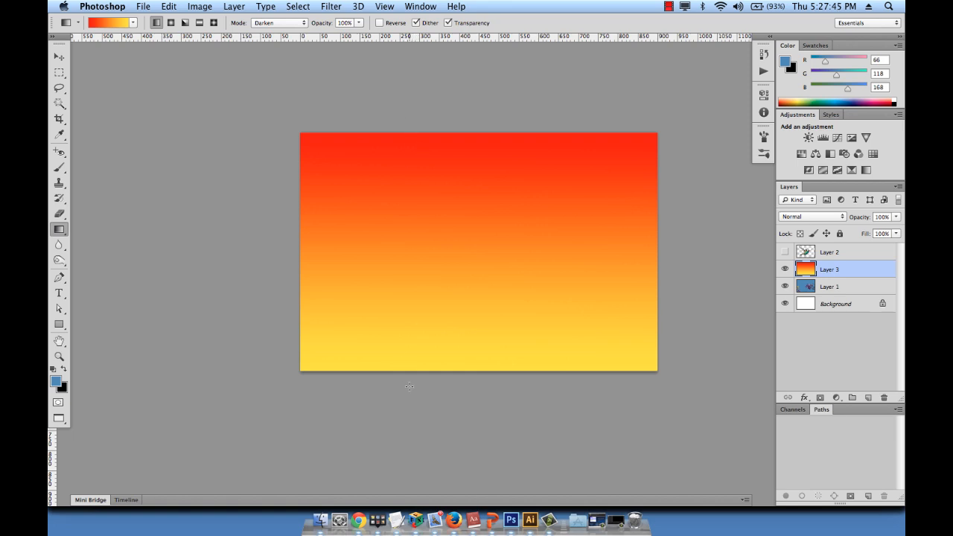
key(super+z)
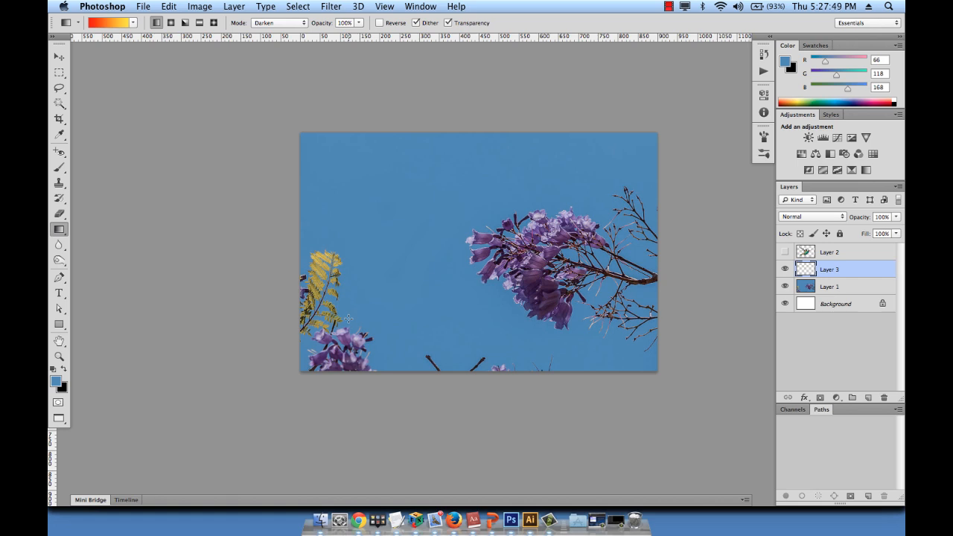
drag(349, 319, 606, 168)
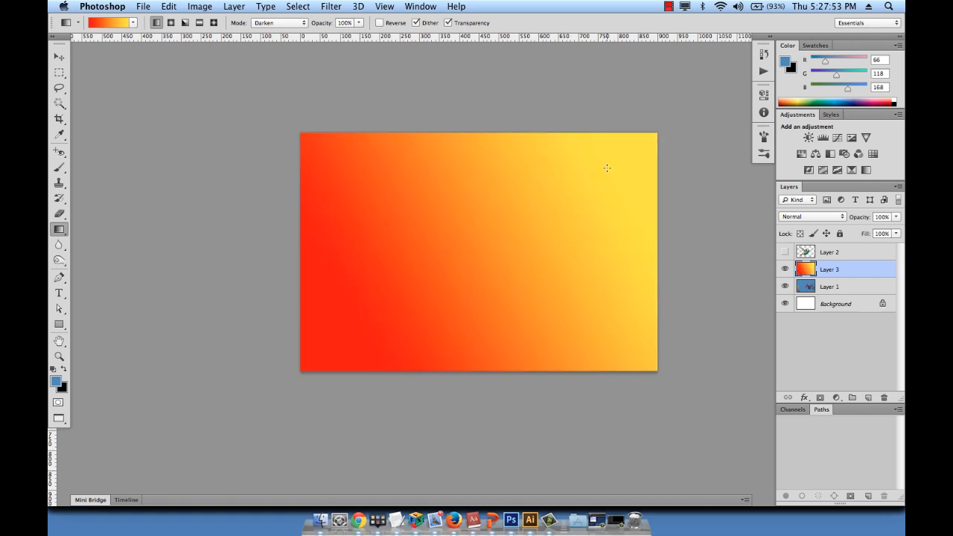
key(super+z)
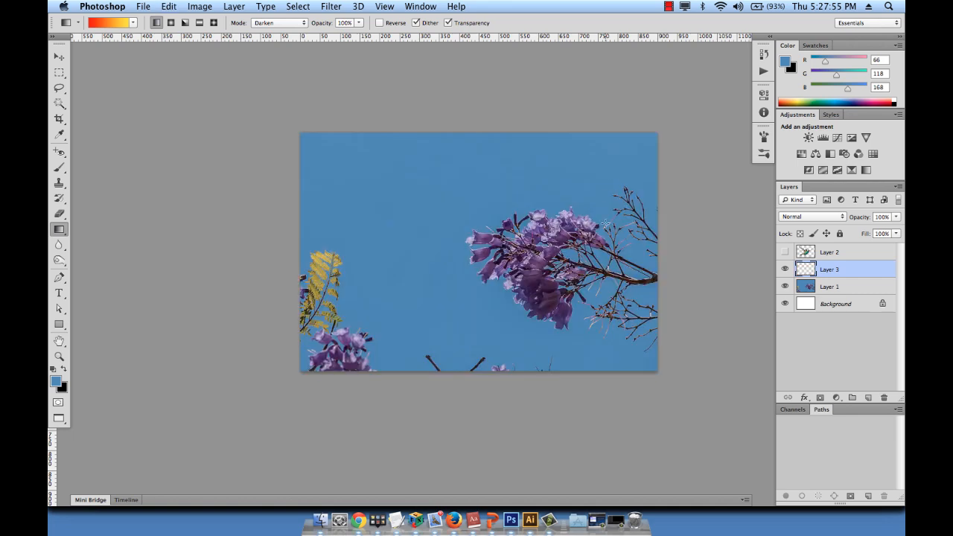
drag(595, 313, 367, 198)
key(super+z)
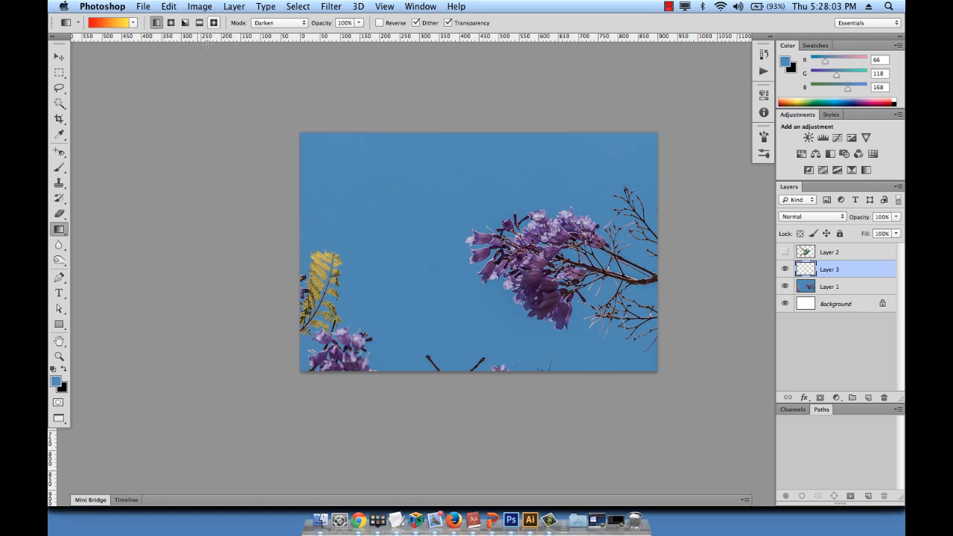
Step: Try large, small and medium radial gradients from different center points on the empty layer, undoing each fill
click(171, 23)
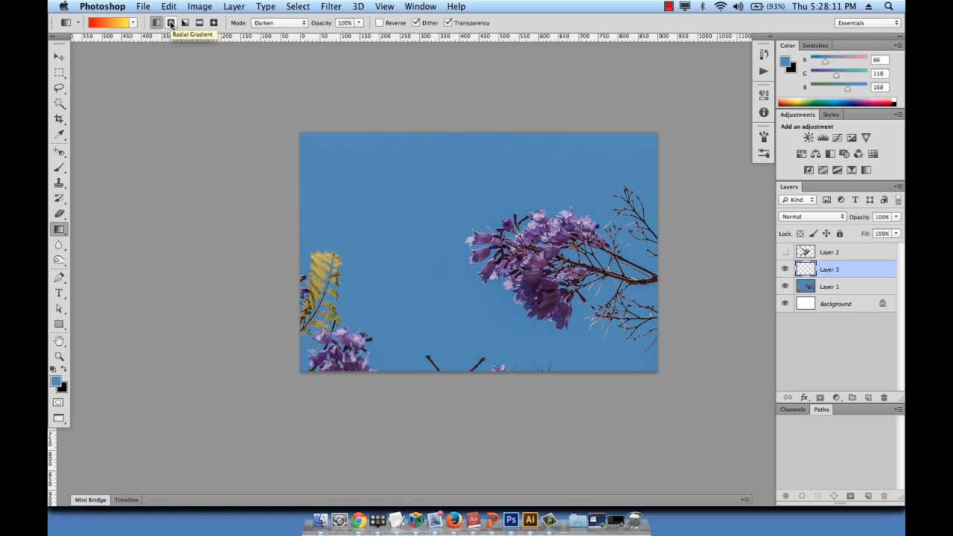
click(171, 23)
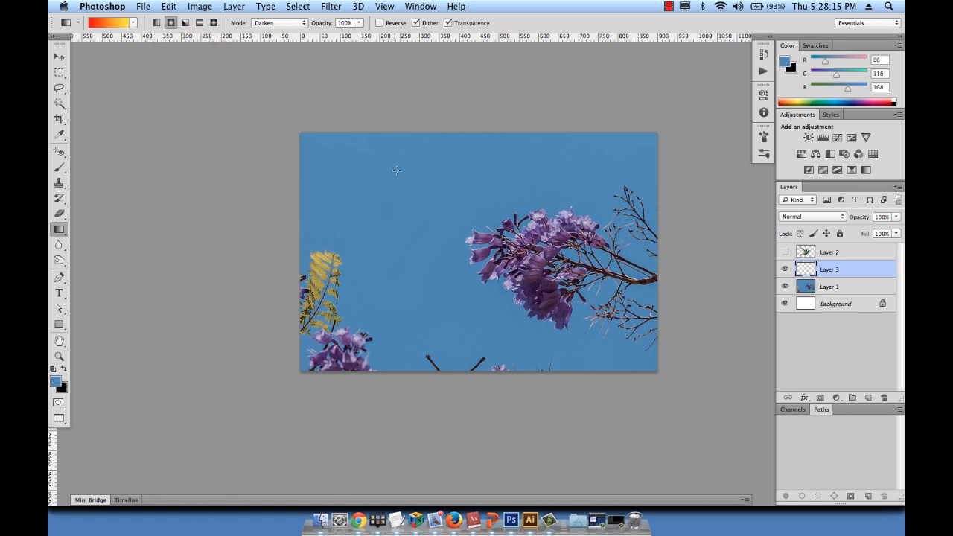
drag(380, 171, 543, 316)
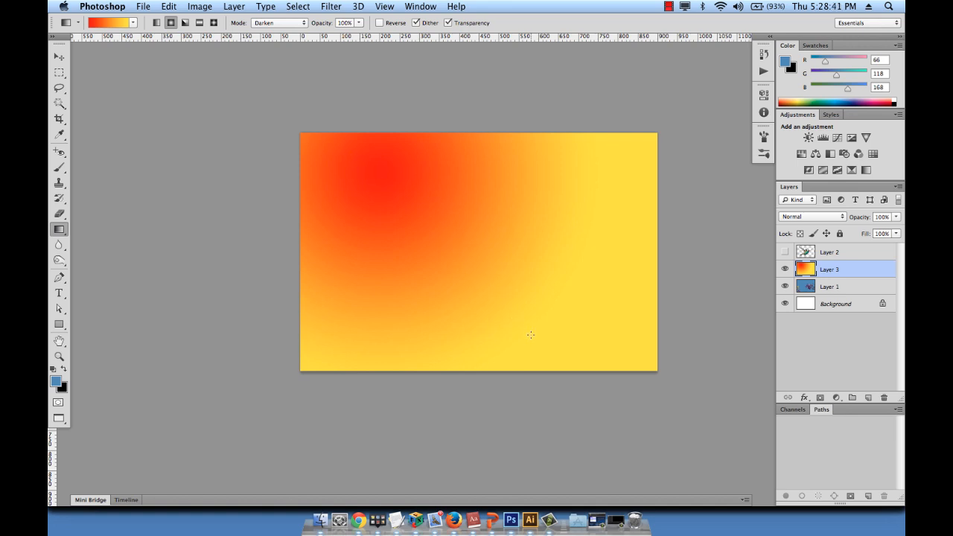
key(super+z)
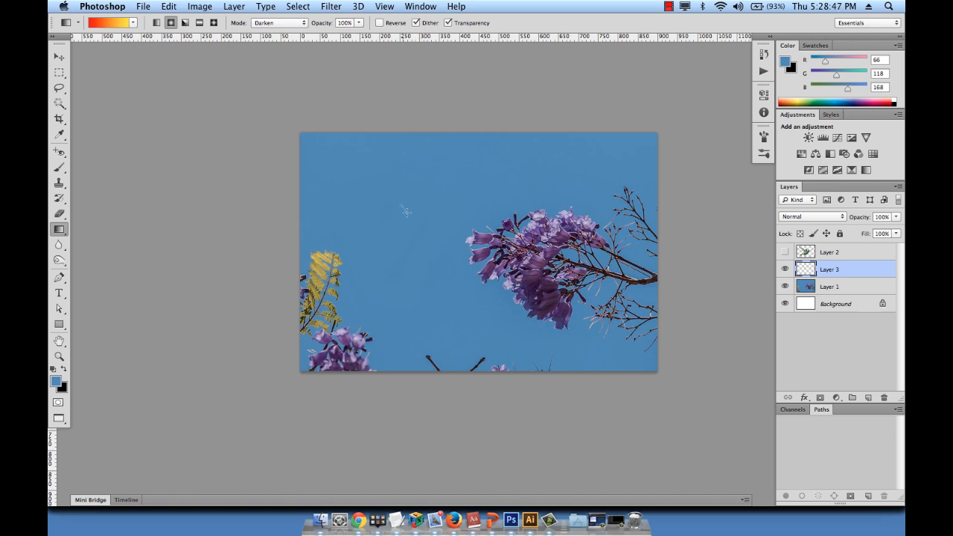
drag(406, 212, 436, 257)
drag(437, 258, 438, 258)
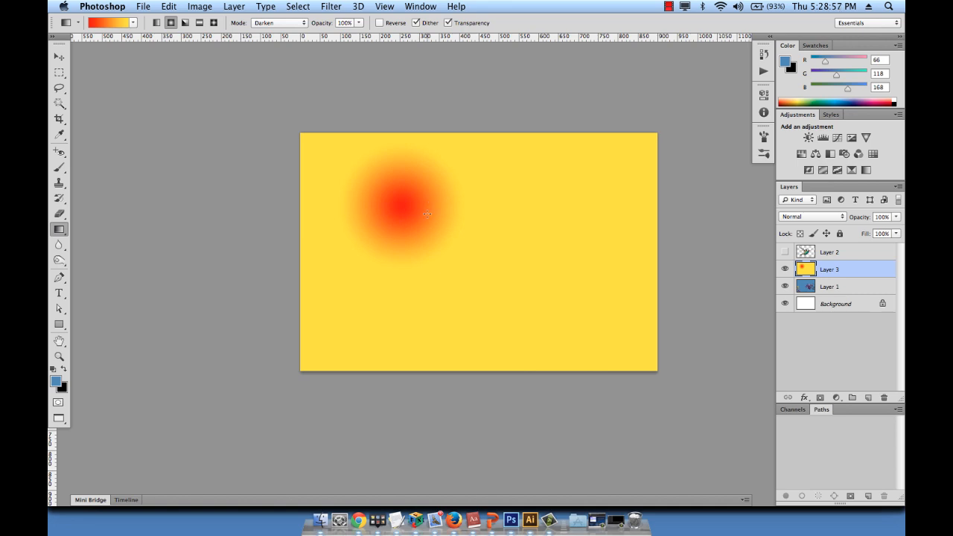
key(super+z)
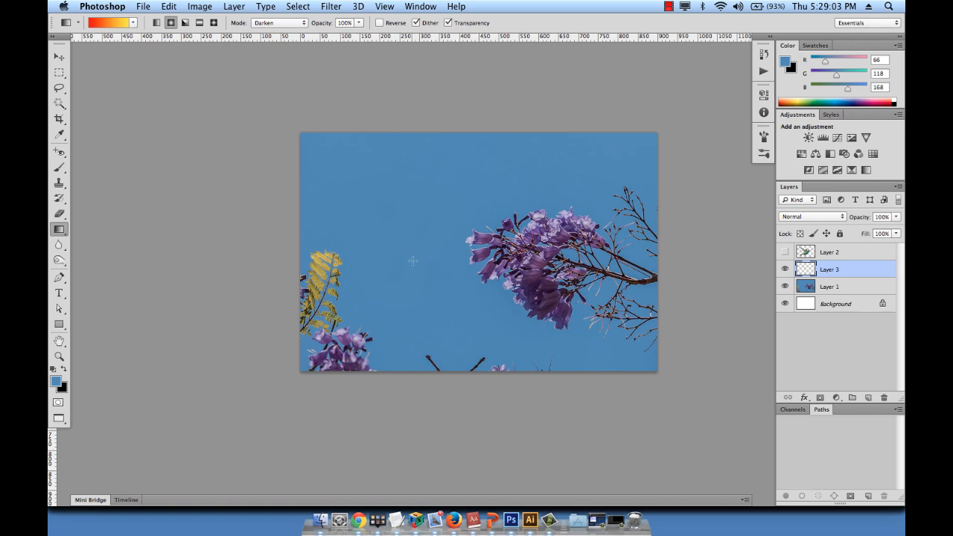
drag(413, 261, 540, 218)
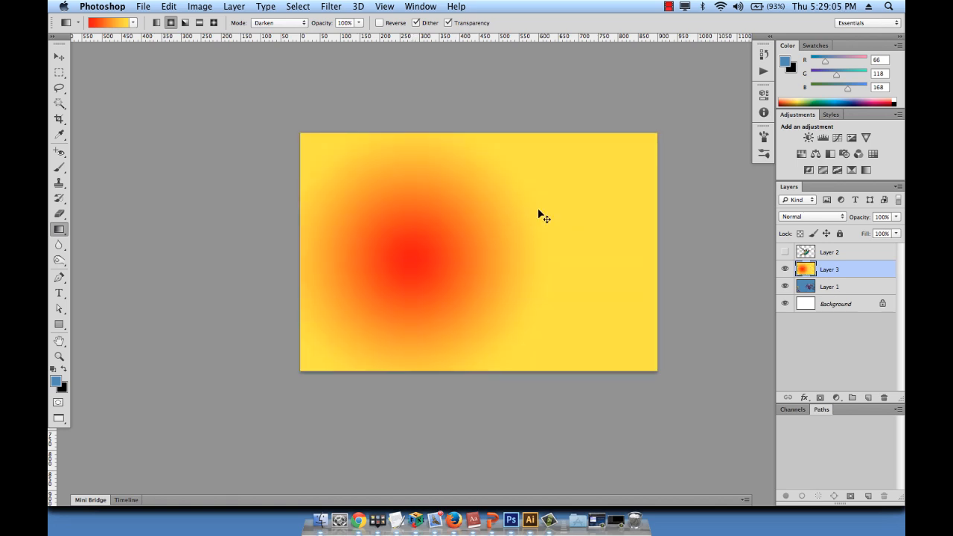
key(ctrl+z)
Step: Try an angle gradient starting near the canvas center and undo the fill
click(186, 23)
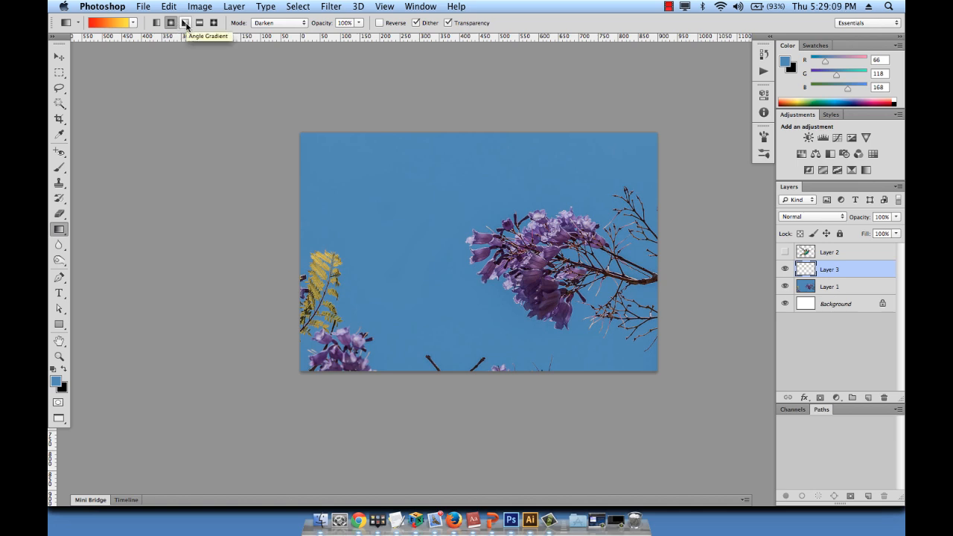
click(185, 23)
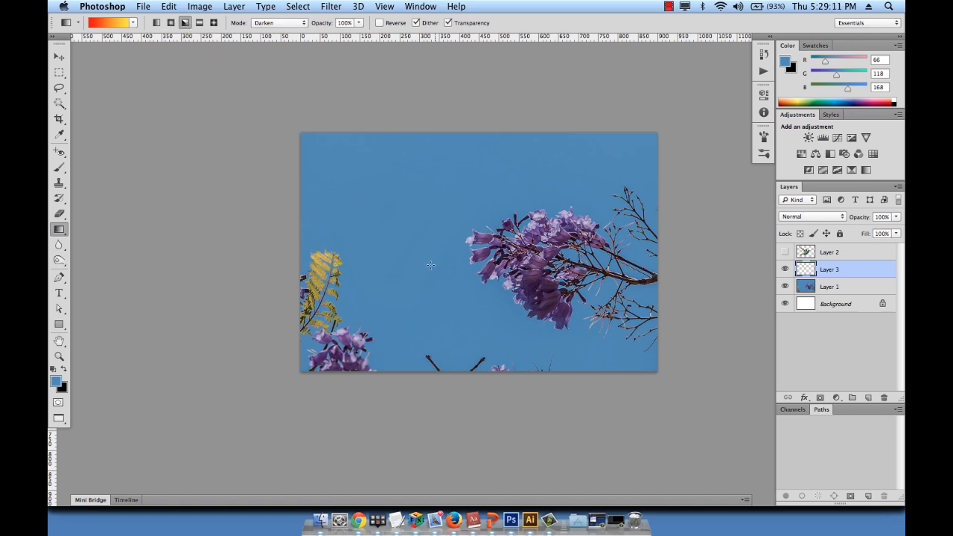
drag(451, 260, 566, 232)
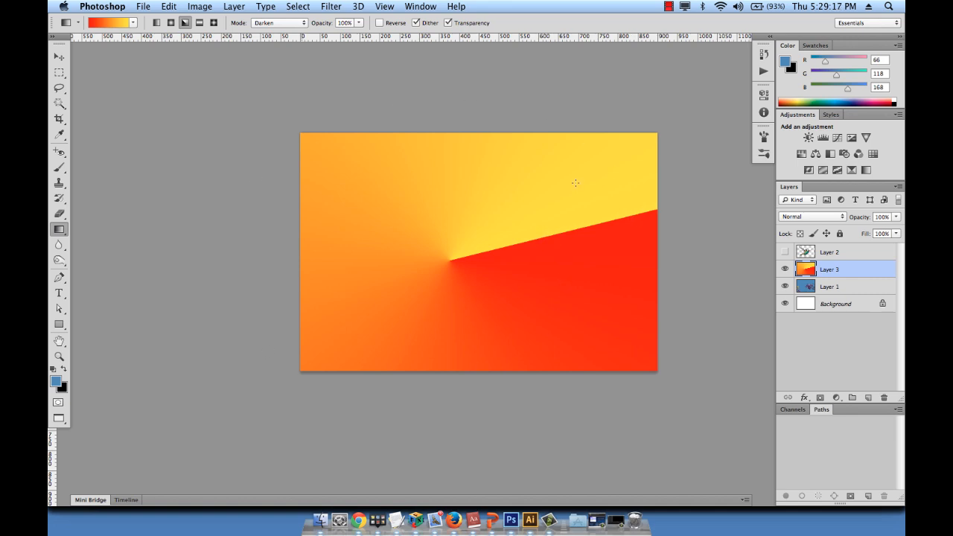
key(super+z)
Step: Try a reflected gradient running diagonally down from near the canvas center and undo the fill
click(199, 22)
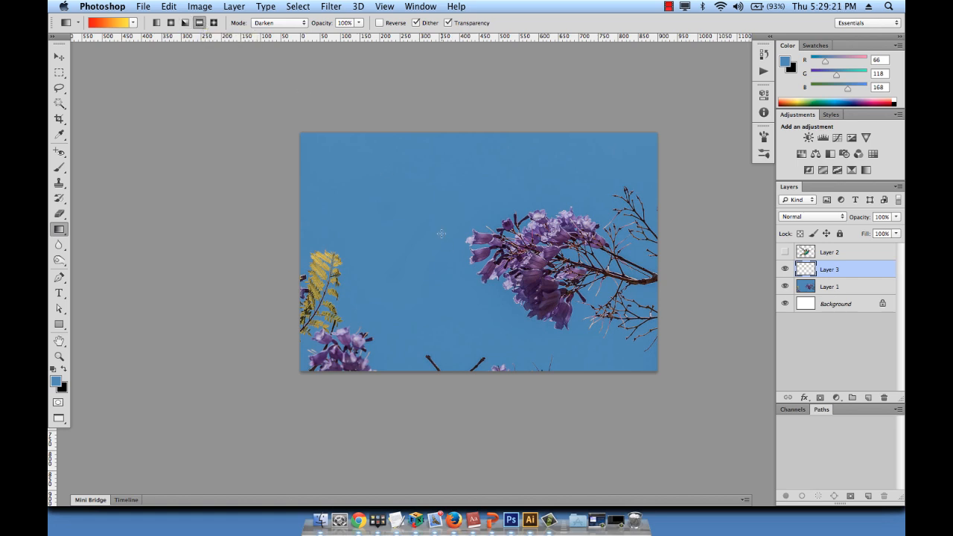
drag(439, 235, 582, 298)
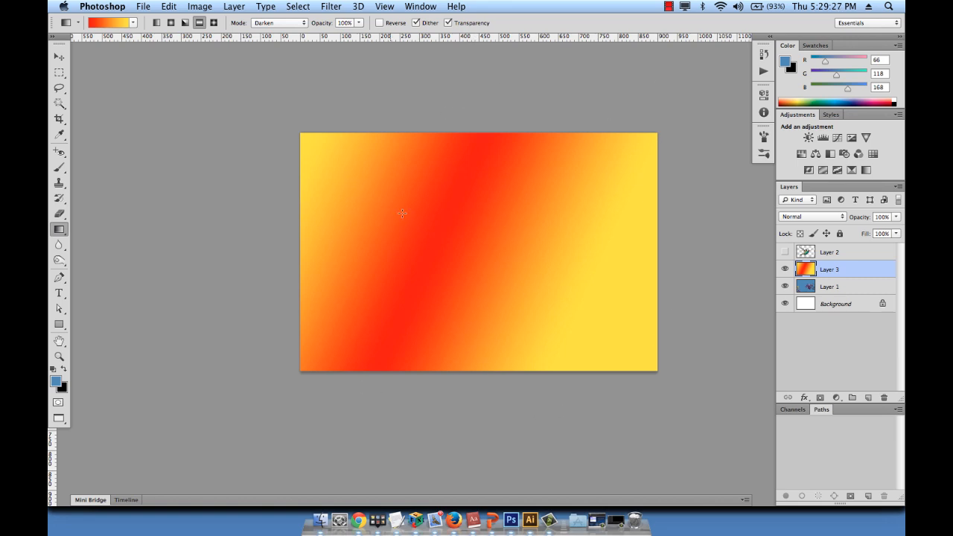
key(ctrl+z)
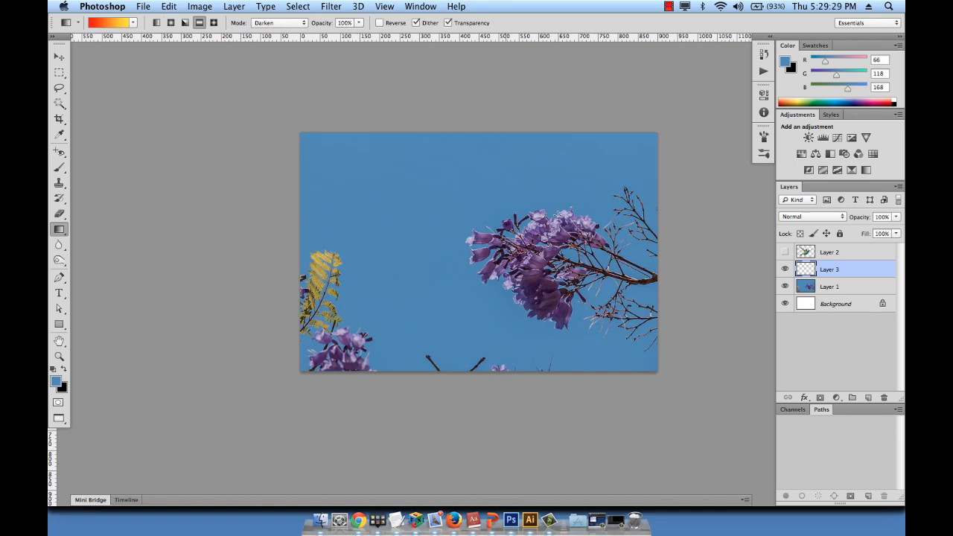
Step: Try a diamond gradient extending horizontally from the left half of the canvas and undo the fill
click(214, 22)
drag(401, 247, 537, 243)
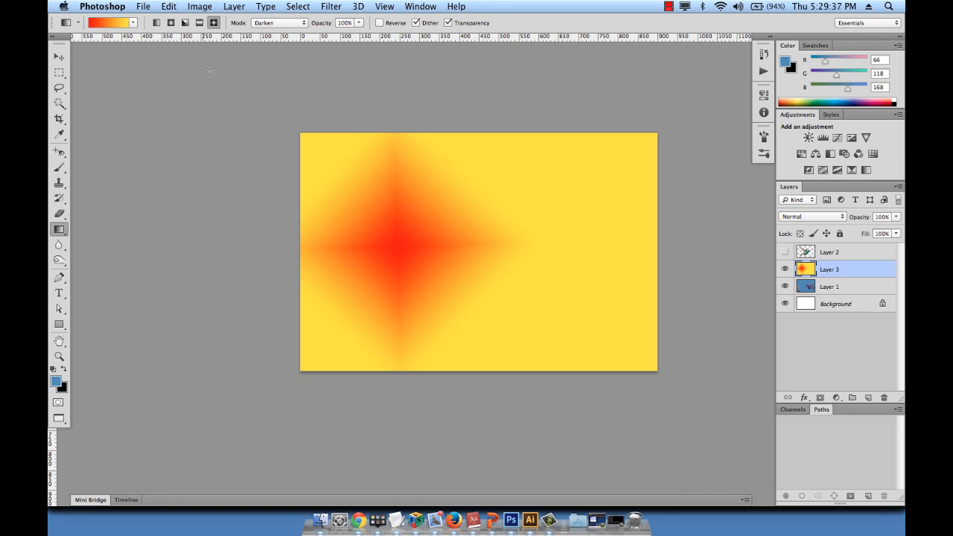
key(super+z)
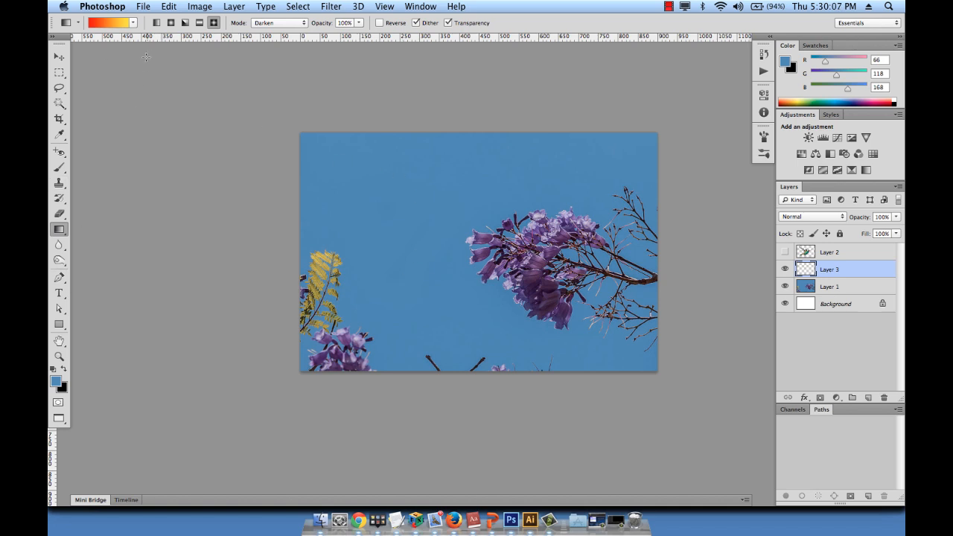
Step: Set the gradient to the Foreground to Transparent preset with its starting color stop changed to black (000000)
click(111, 24)
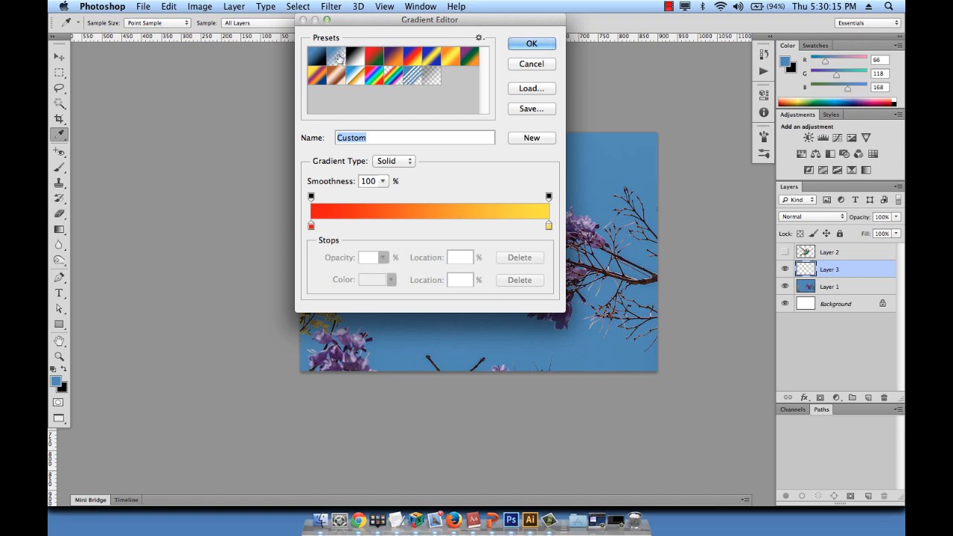
click(338, 58)
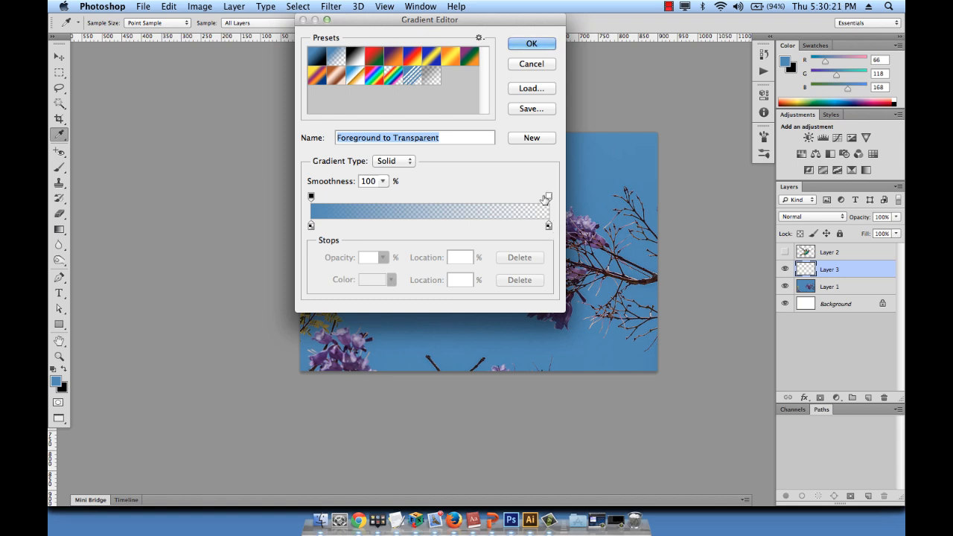
click(311, 225)
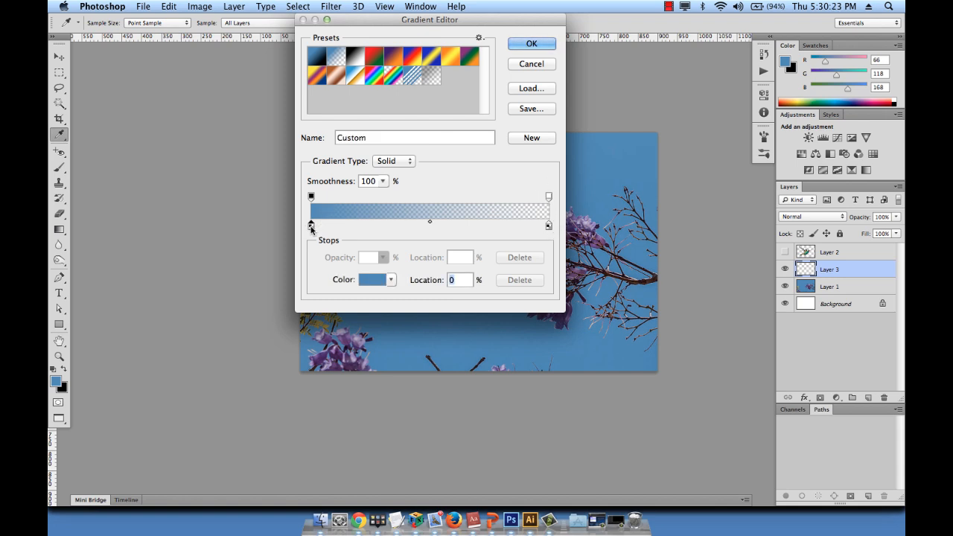
click(372, 280)
drag(406, 98, 547, 250)
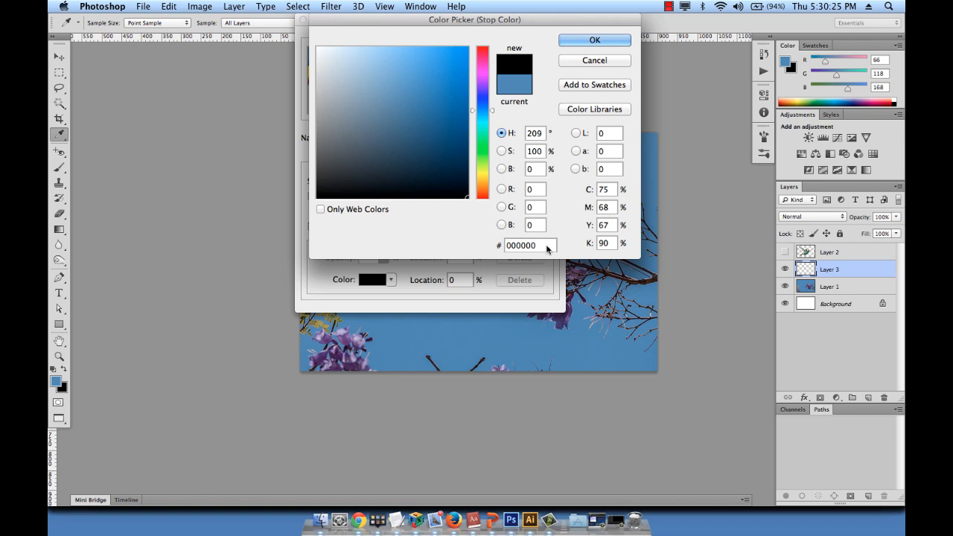
click(608, 39)
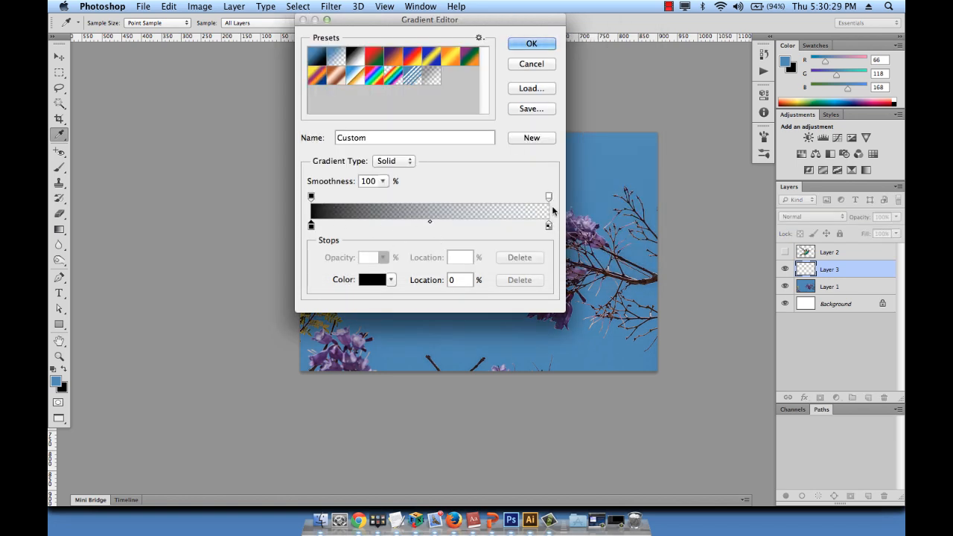
click(544, 45)
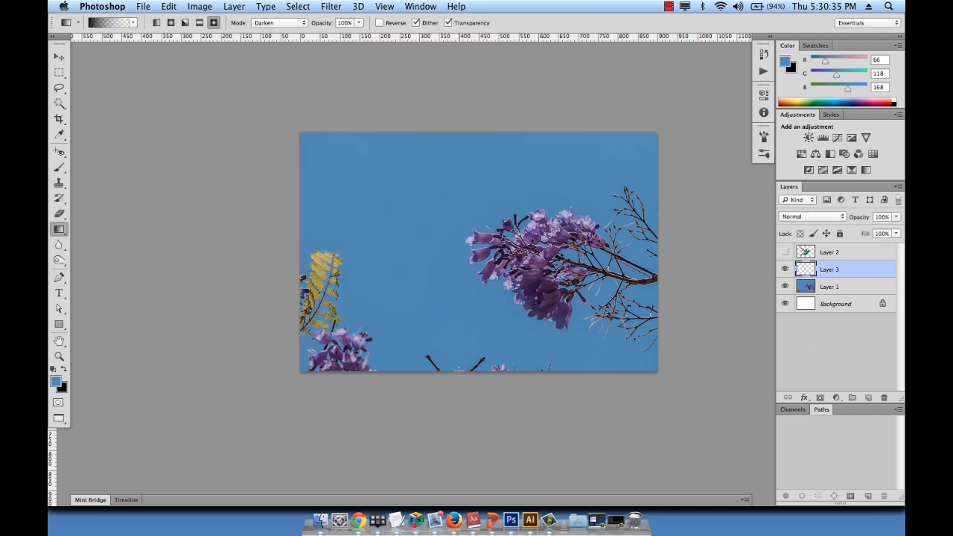
Step: Try a black-to-transparent diamond gradient rising from the canvas's lower edge to about mid-height and undo the fill
drag(458, 371, 459, 239)
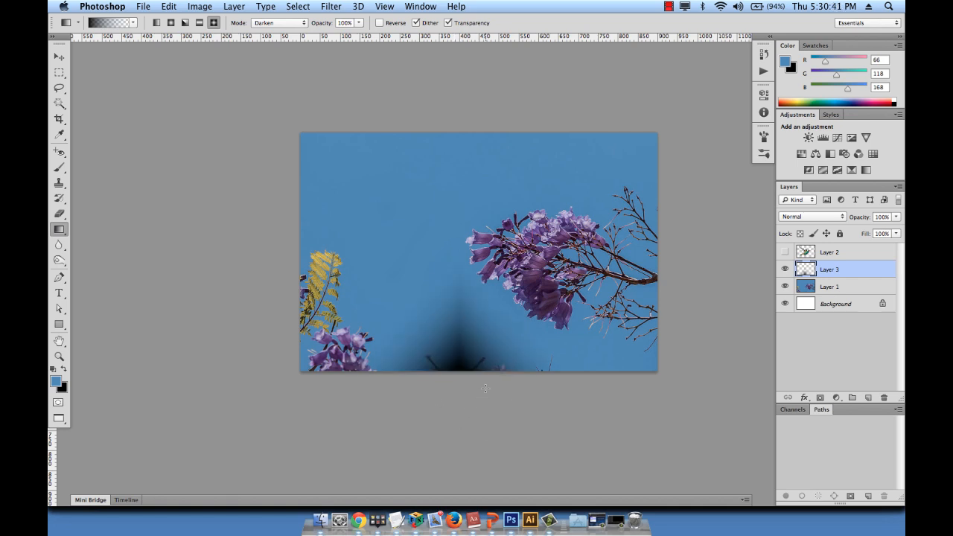
key(super+z)
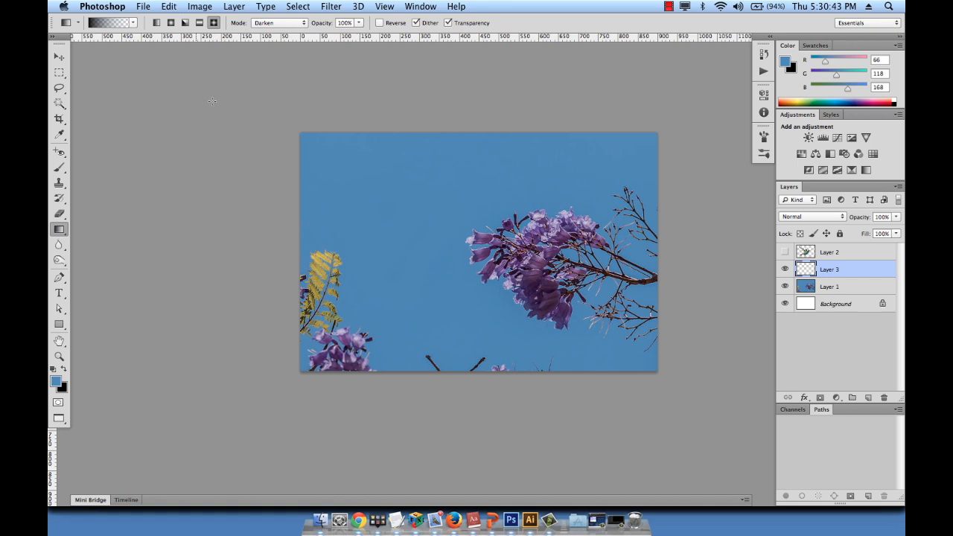
Step: Try a short linear gradient from the canvas's lower edge, undo it, and draw a taller one reaching near the upper edge
click(157, 23)
drag(457, 372, 457, 321)
drag(457, 251, 457, 251)
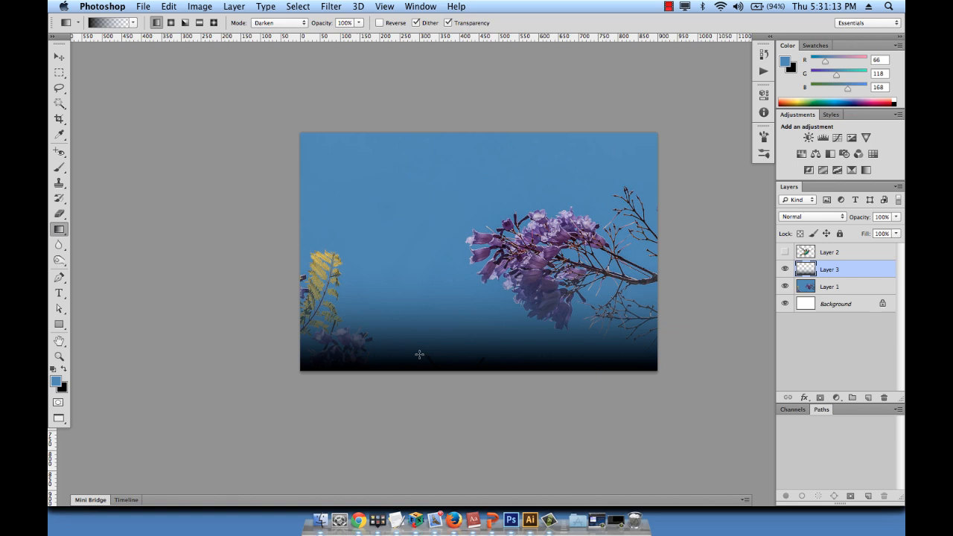
key(super+z)
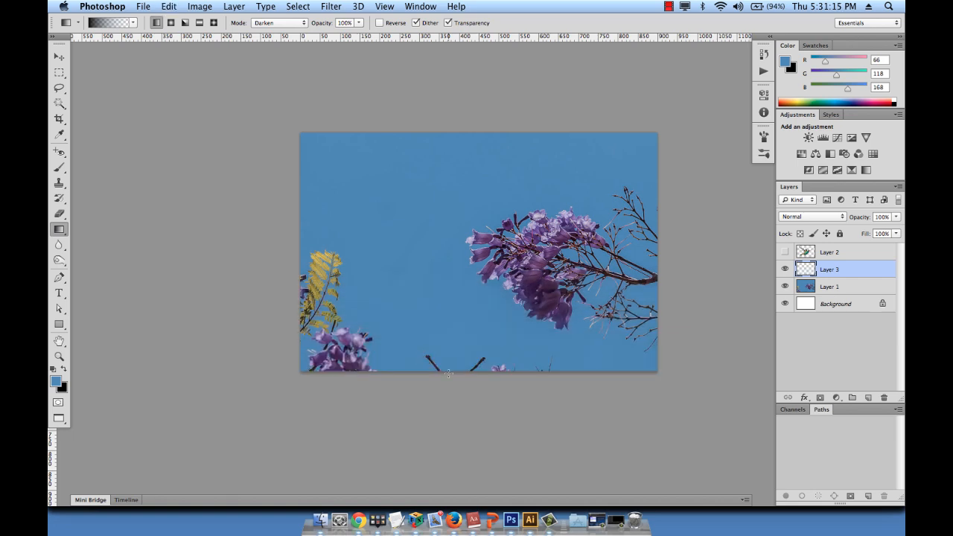
drag(448, 369, 447, 161)
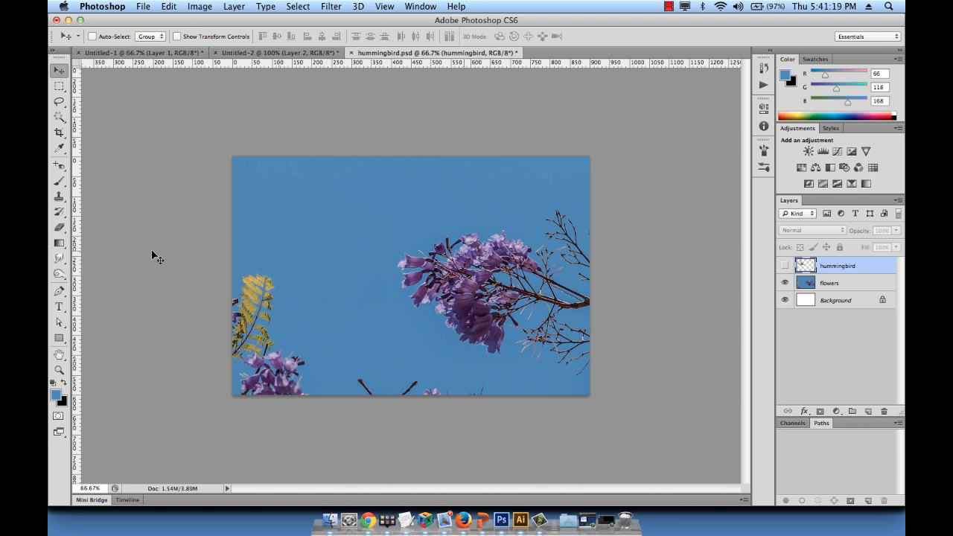
Step: Show the hummingbird layer in hummingbird.psd, toggling its visibility to compare the image with and without the bird
click(785, 266)
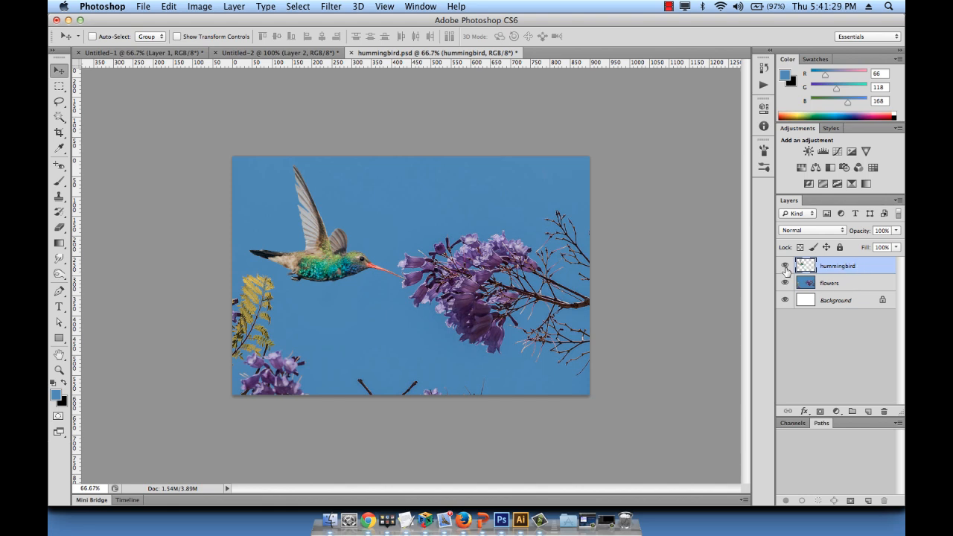
click(785, 265)
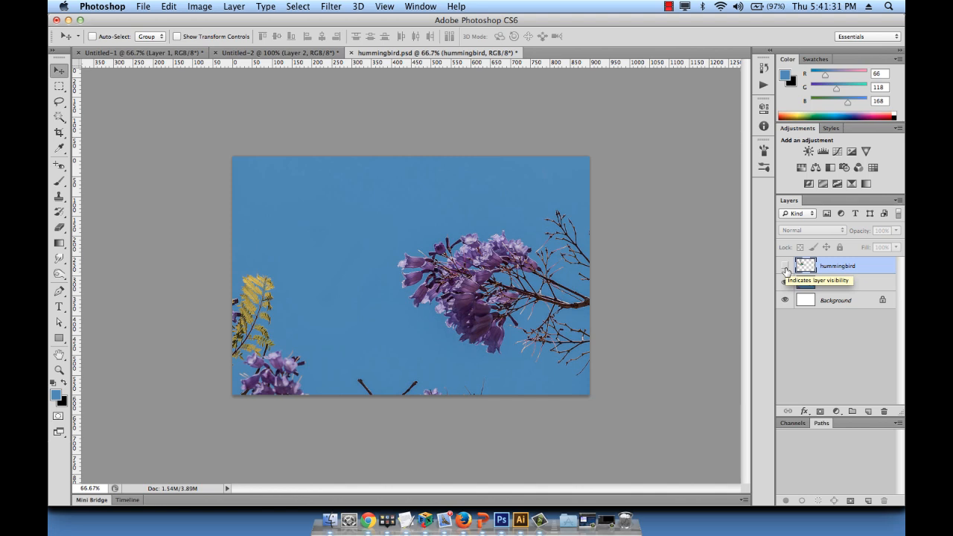
click(784, 267)
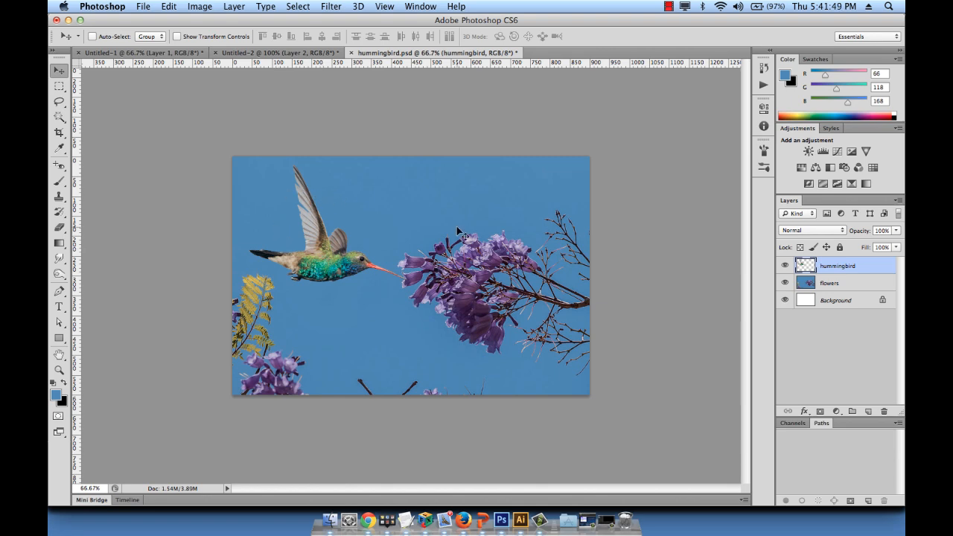
Step: Examine the hummingbird's feather and body edges against the sky at several magnifications, ending at 300% on the large wing
key(super+space)
drag(270, 177, 360, 244)
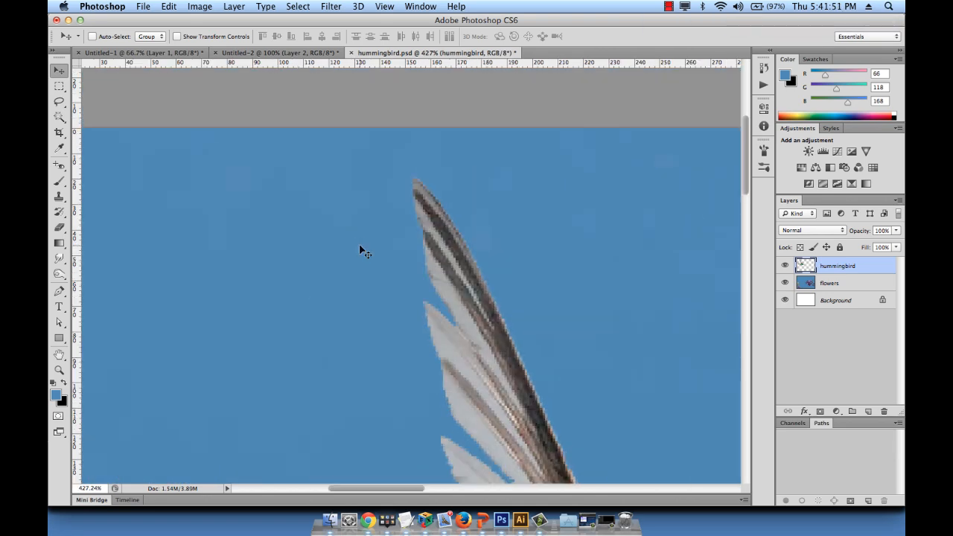
key(super+minus)
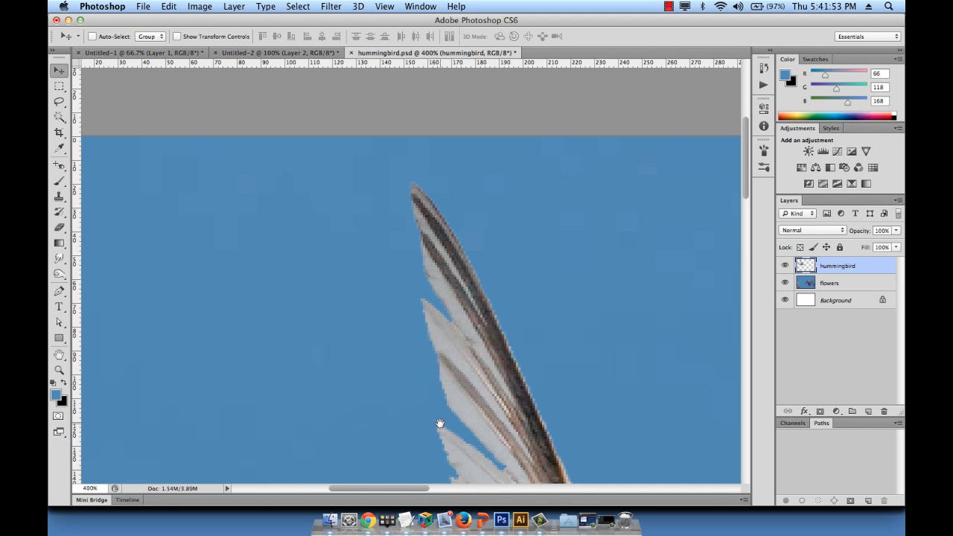
scroll(440, 425, down, 3)
key(super+minus)
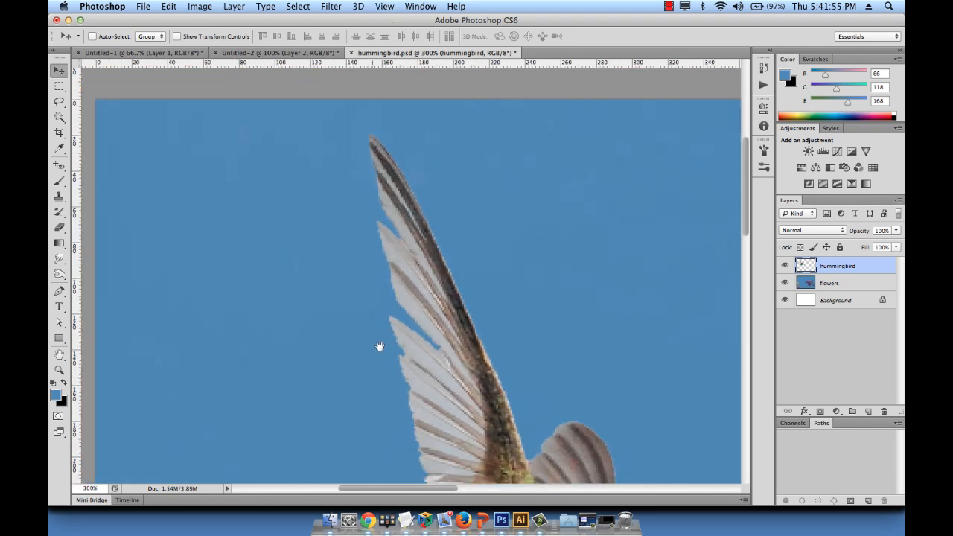
scroll(378, 347, down, 3)
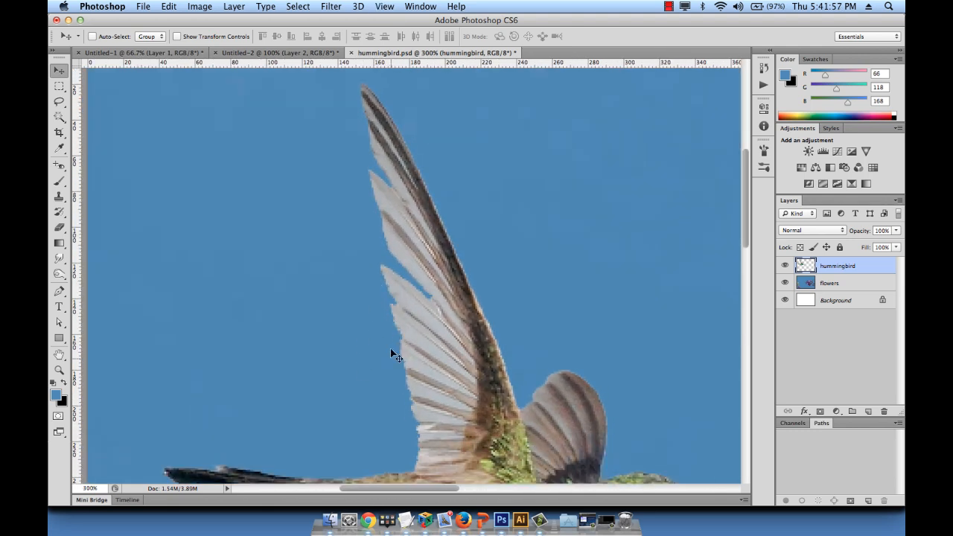
key(super+minus)
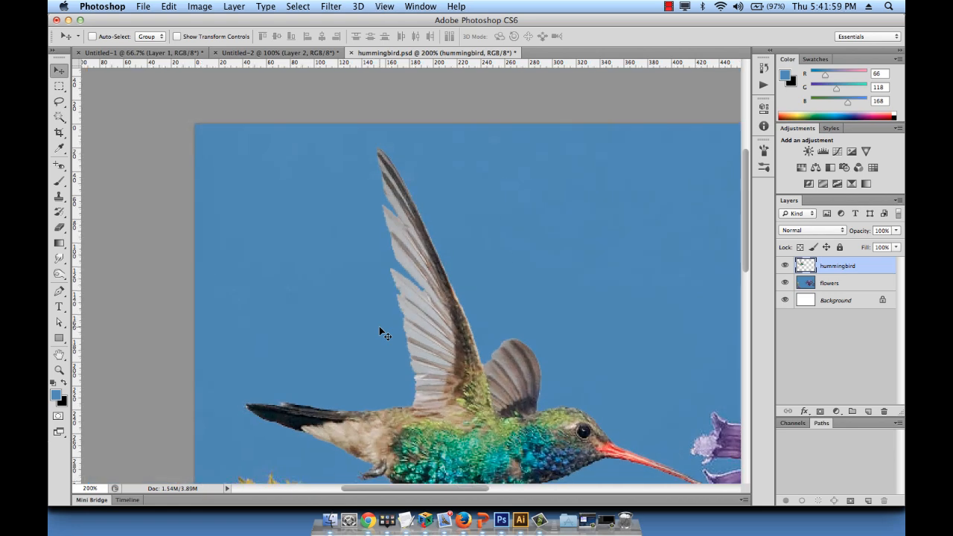
scroll(378, 326, down, 5)
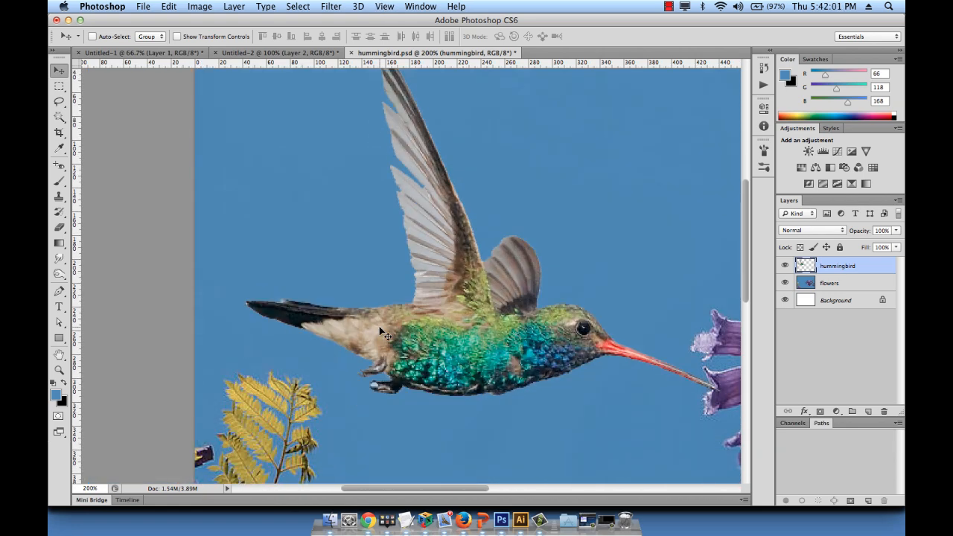
key(super+minus)
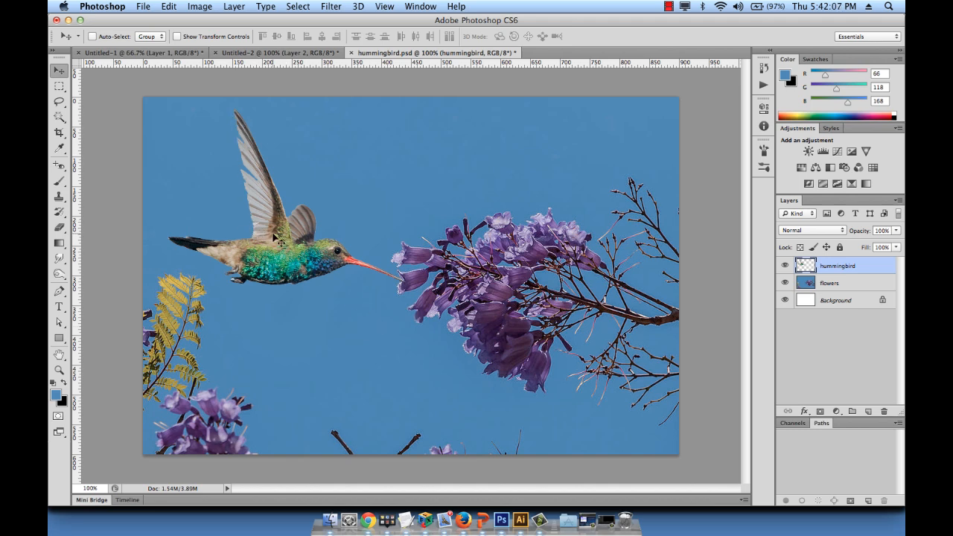
key(super+plus)
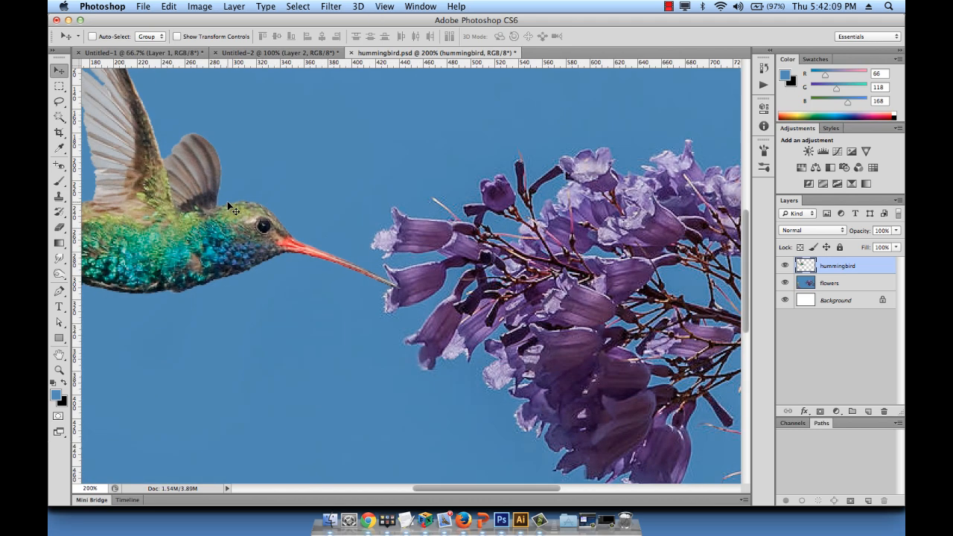
scroll(227, 201, up, 3)
scroll(227, 201, left, 8)
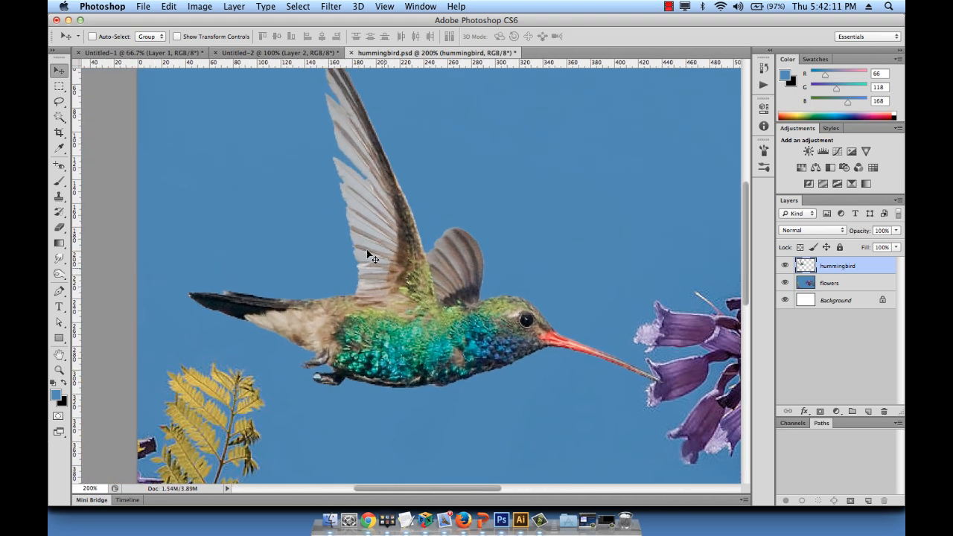
key(super+plus)
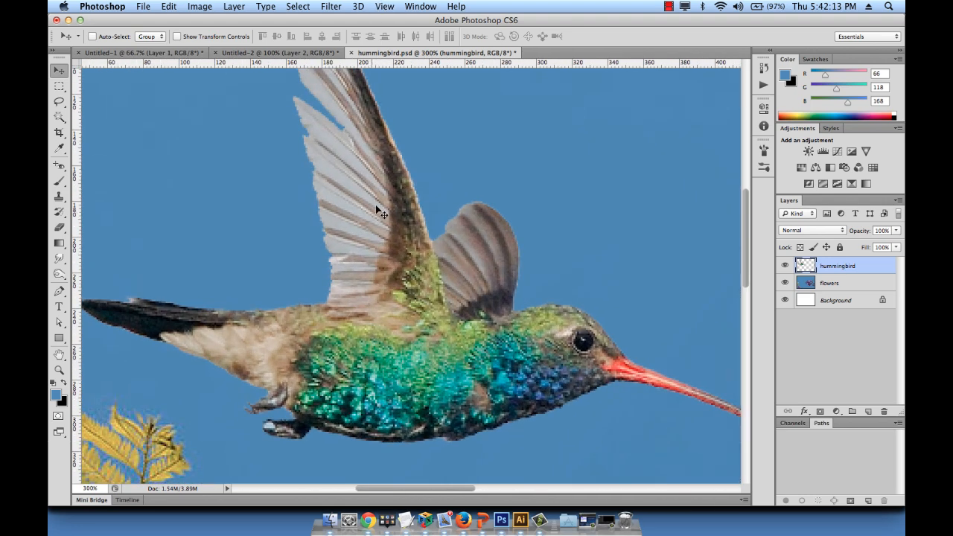
drag(327, 126, 330, 213)
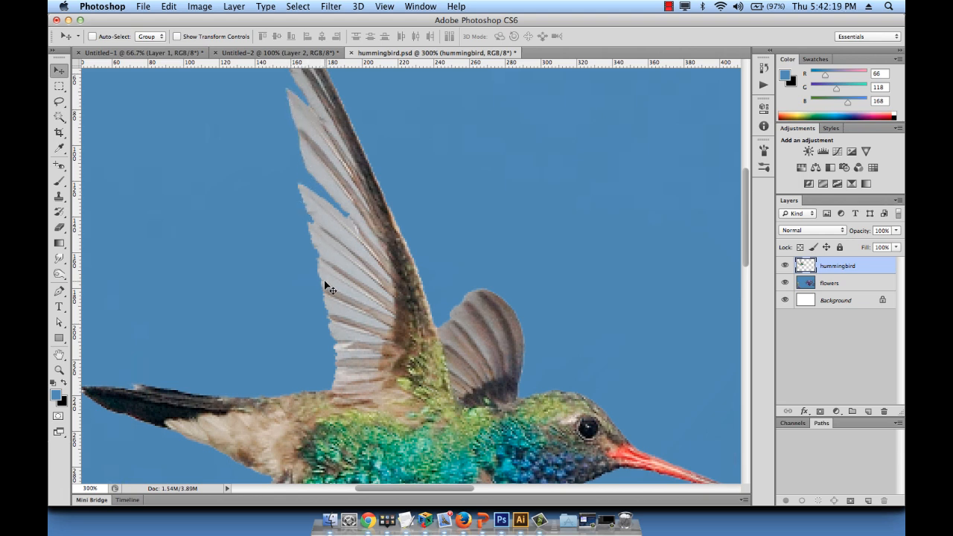
Step: Smudge the feather tips on the upper part of the large wing outward into the sky with the Smudge tool at 9 px
click(59, 259)
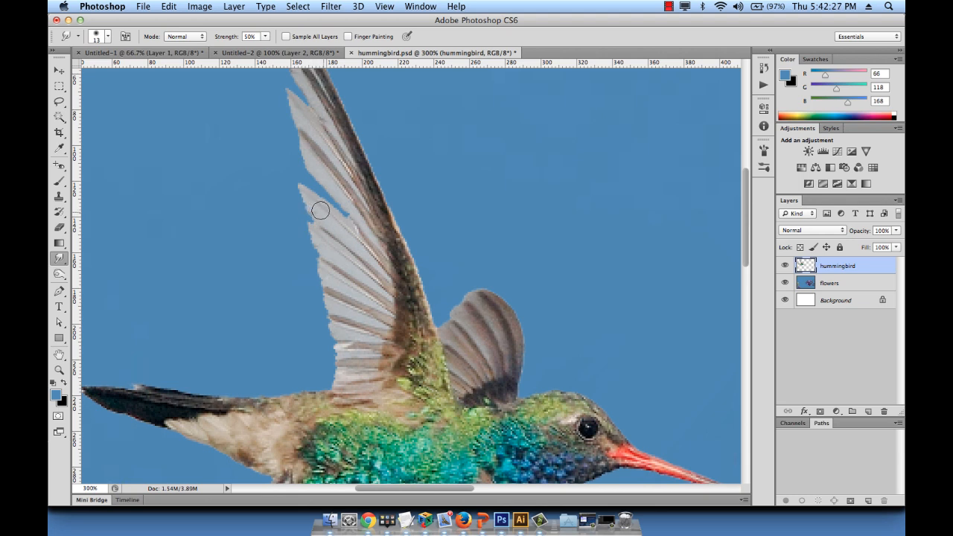
drag(320, 210, 303, 189)
scroll(253, 207, up, 3)
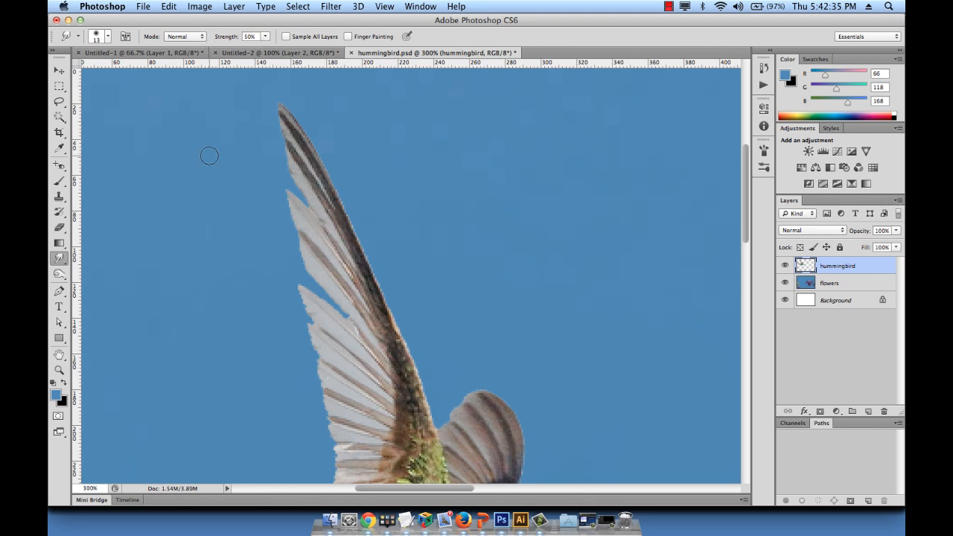
key(bracketleft)
key(bracketleft)
drag(303, 212, 266, 181)
drag(305, 231, 207, 170)
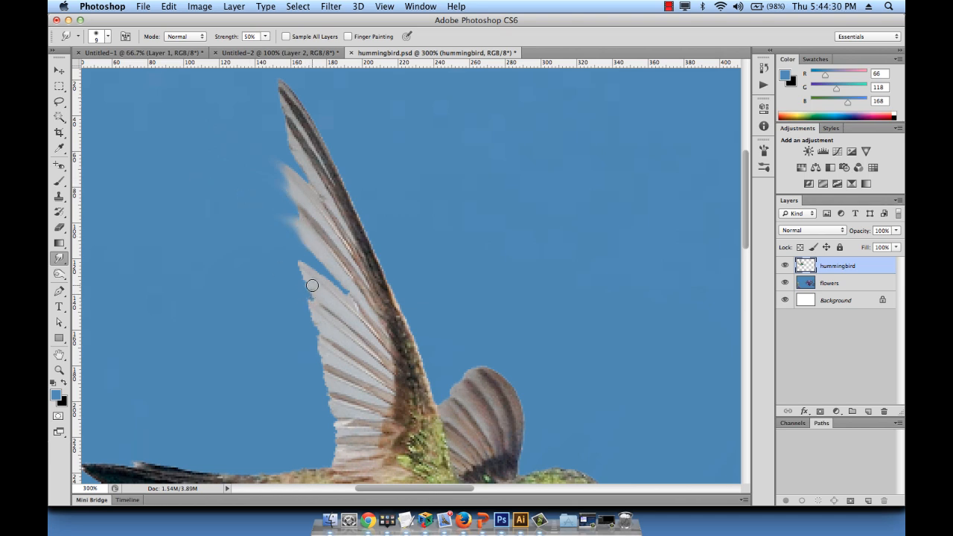
Step: Smudge the middle and lower feather tips of the large wing outward, and check the whole image at 100%
drag(313, 278, 257, 231)
drag(318, 313, 256, 267)
drag(325, 347, 245, 289)
key(super+minus)
key(super+minus)
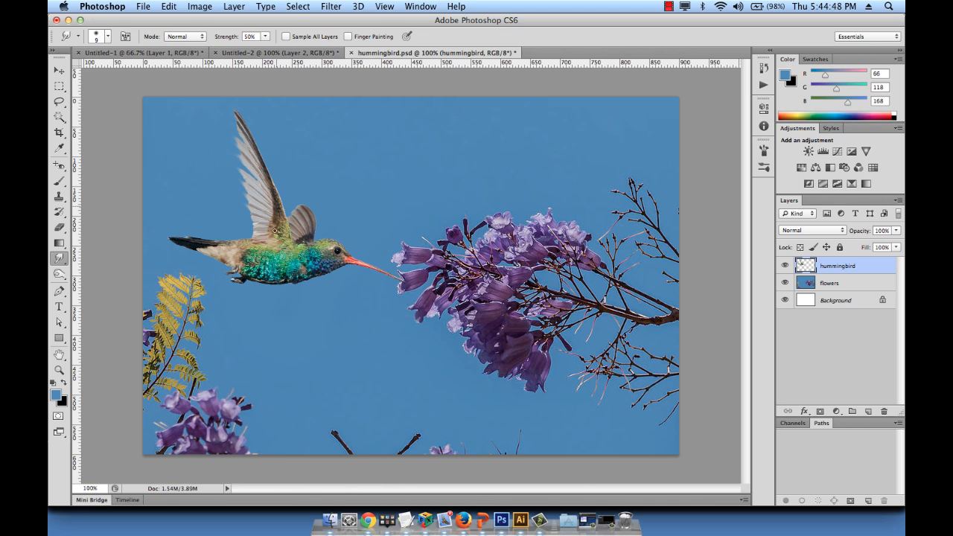
Step: Activate the Blur tool and examine the hummingbird's head, beak and wings at 400%, 200% and 100% magnification
click(65, 265)
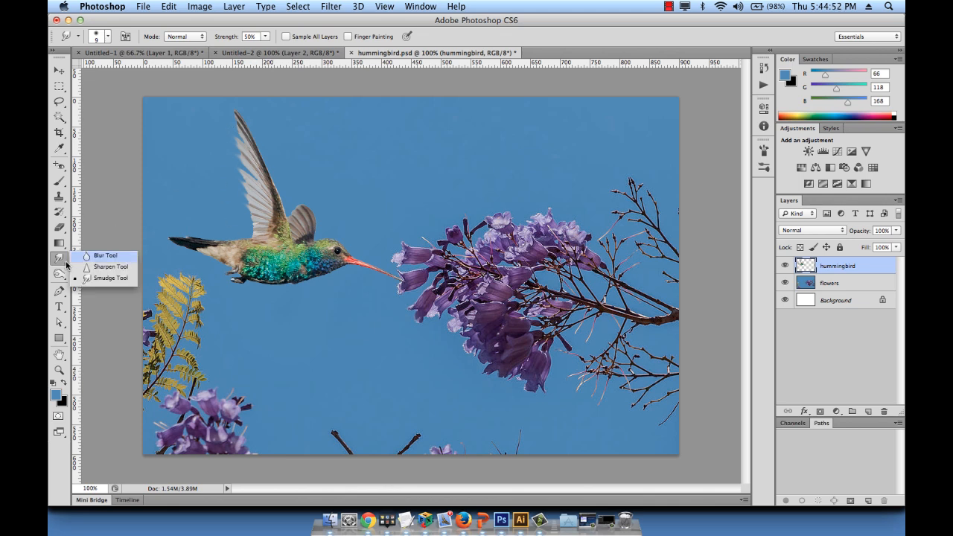
click(107, 260)
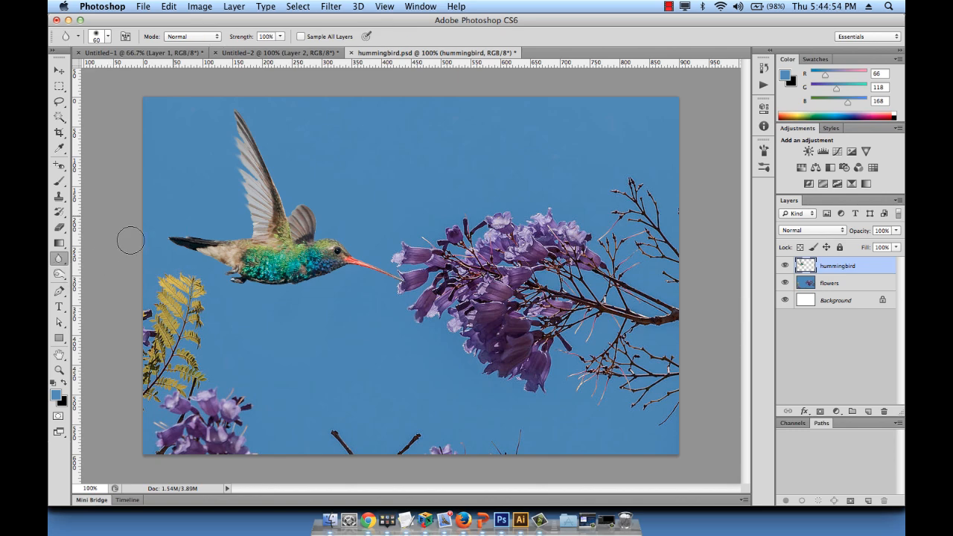
key(super+equal)
key(super+equal)
key(super+equal)
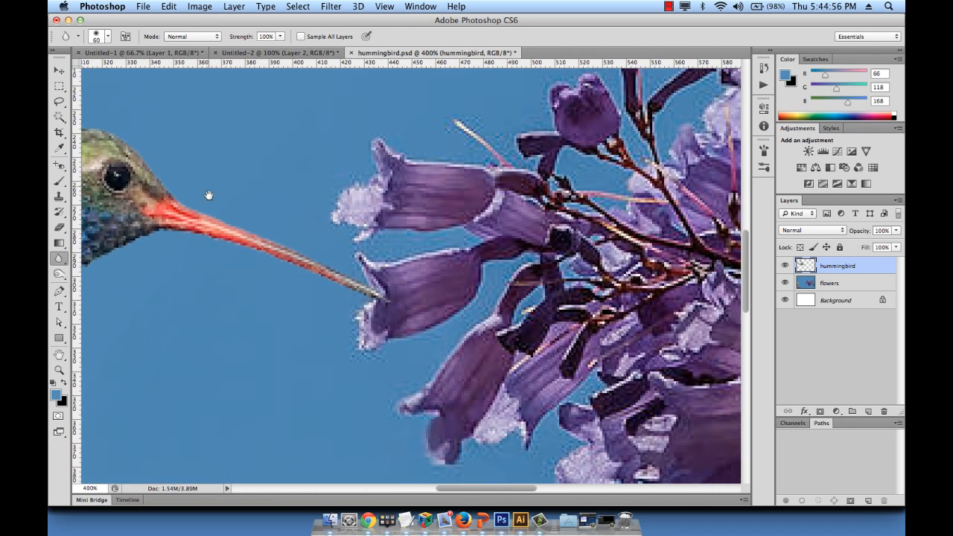
drag(177, 175, 311, 252)
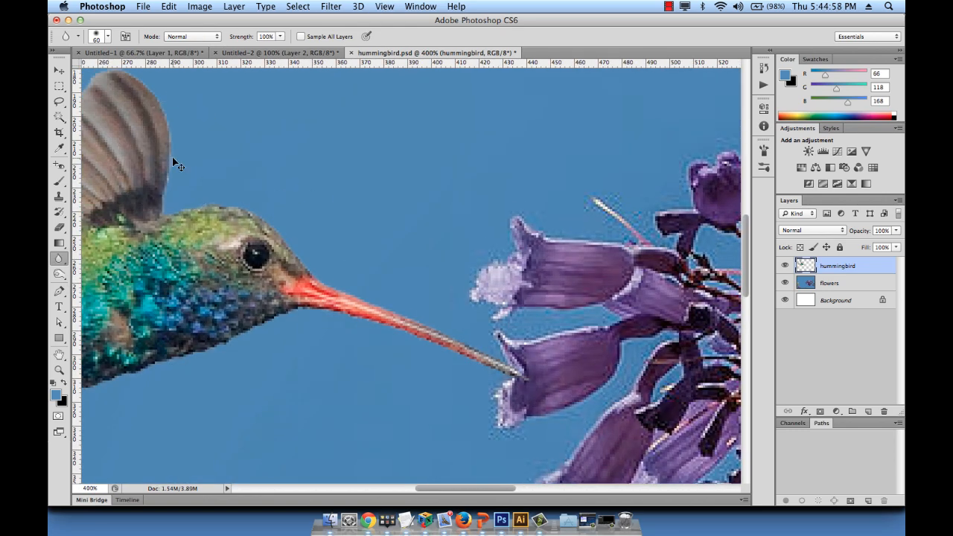
key(super+0)
key(super+space)
super+click(191, 124)
mouse_move(191, 124)
mouse_down()
mouse_move(240, 176)
mouse_move(203, 129)
mouse_up()
key(super+minus)
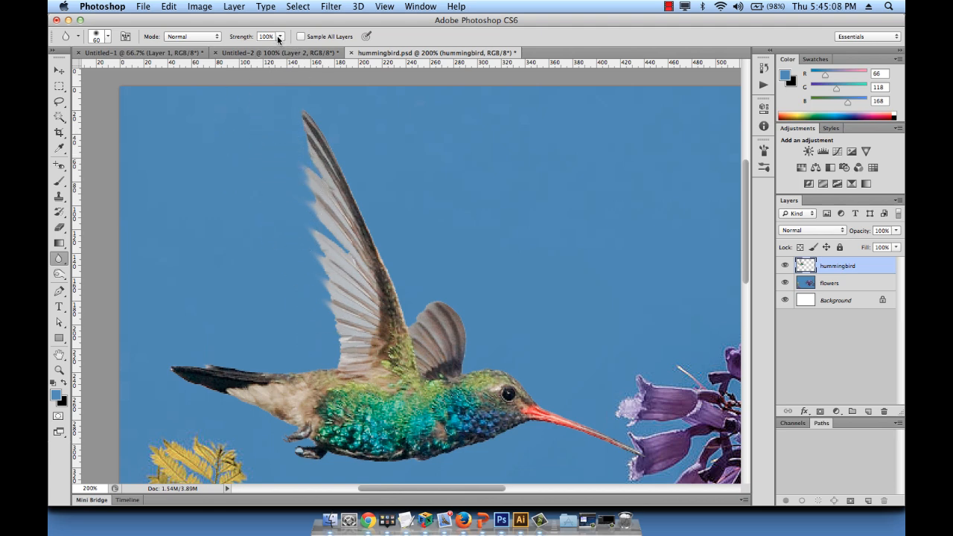
key(super+minus)
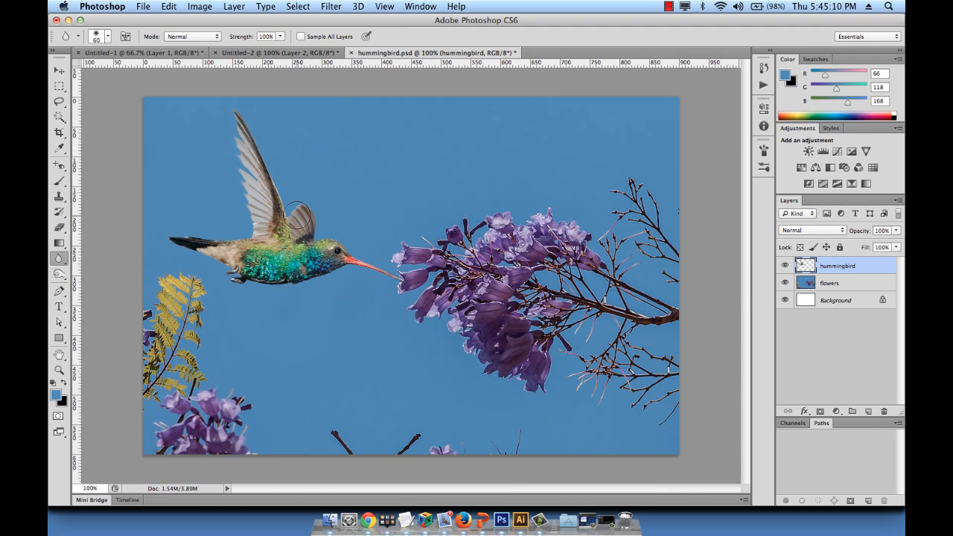
Step: Set the Blur tool's strength to 50% with the whole hummingbird in view at 200%
key(super+plus)
drag(188, 194, 428, 273)
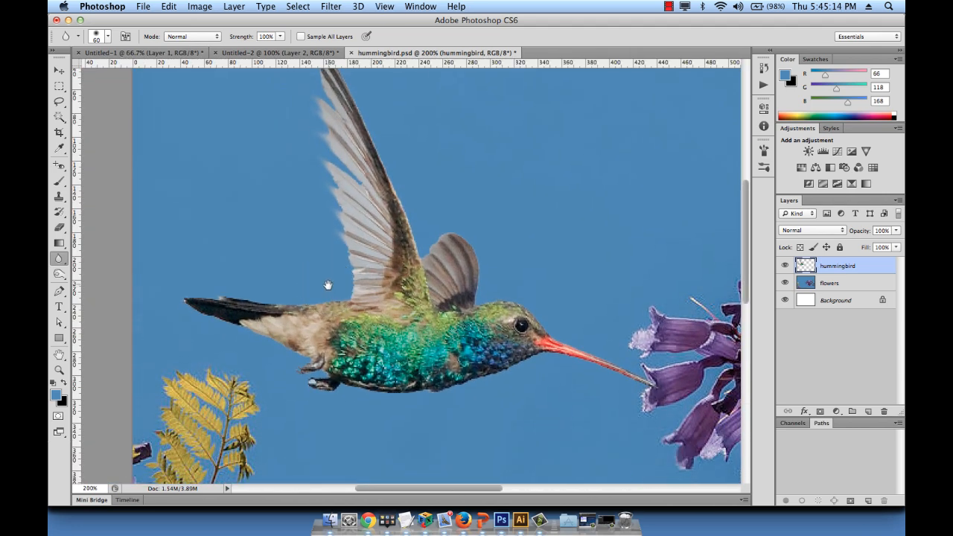
drag(328, 285, 324, 342)
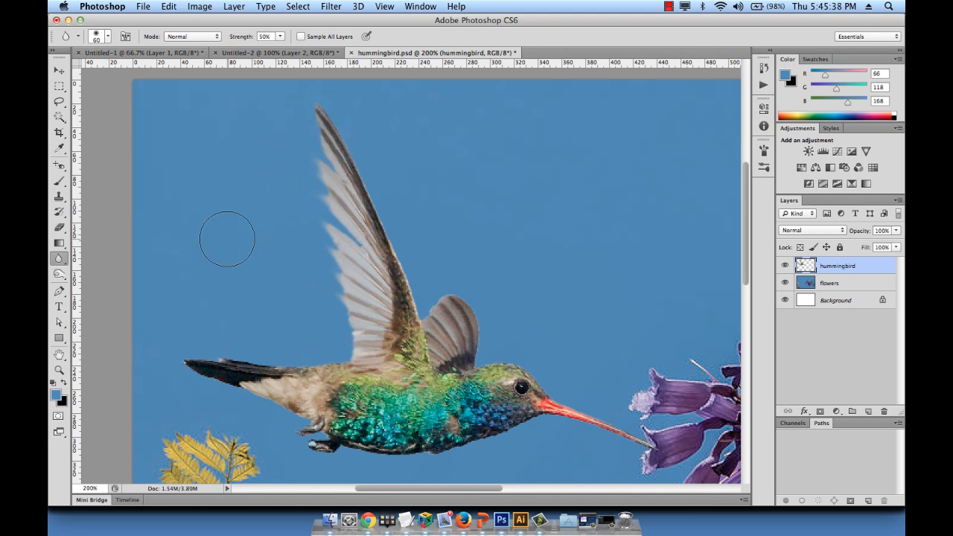
key(super+minus)
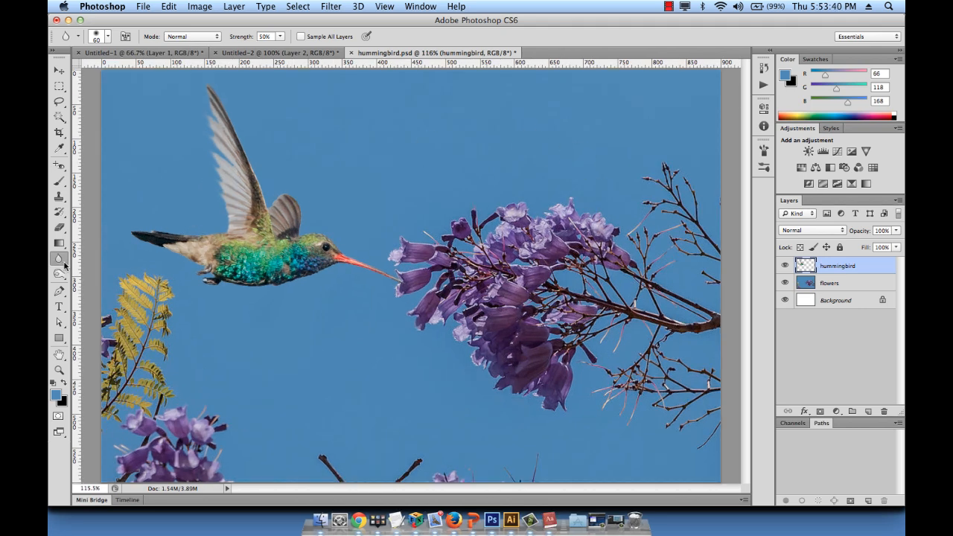
Step: Activate the Sharpen tool and enlarge its brush to 100 px
click(65, 265)
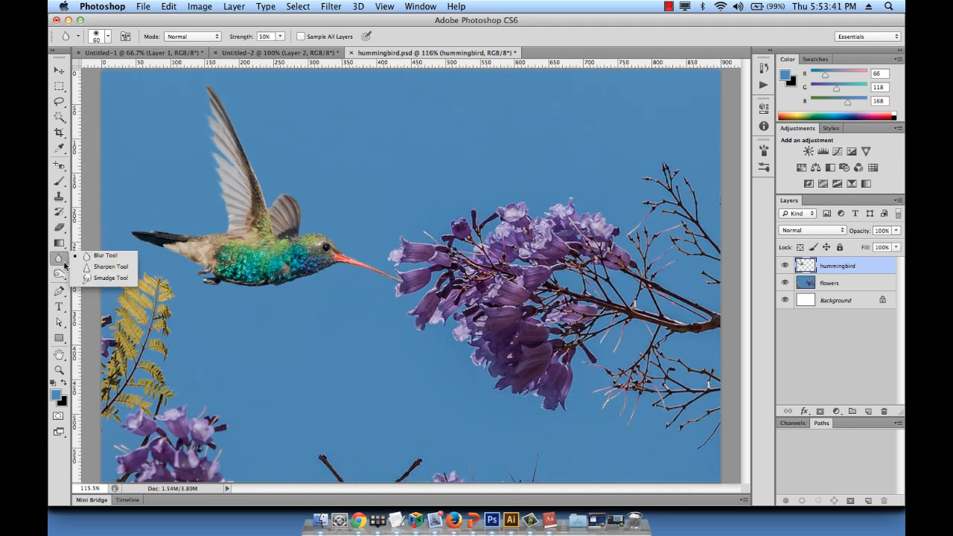
click(109, 270)
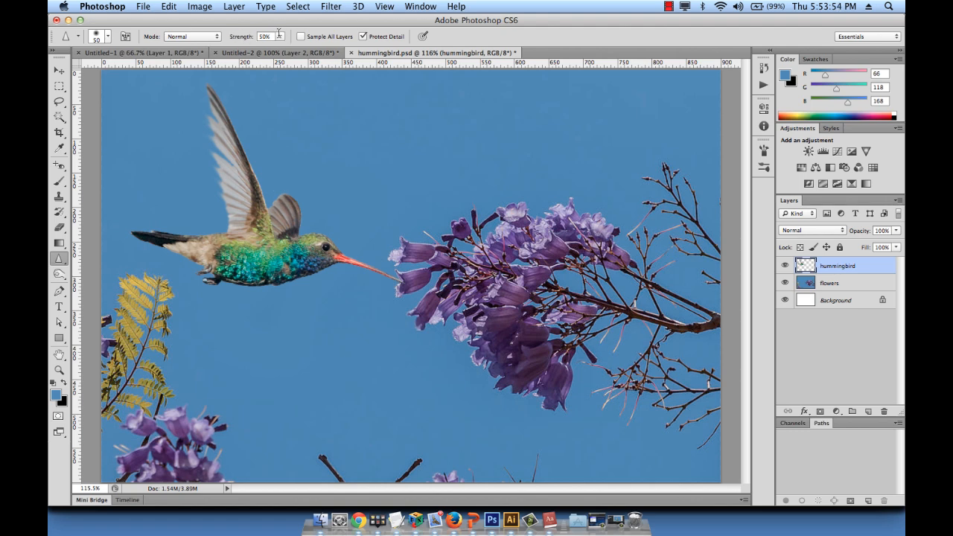
key(bracketright)
key(bracketright)
key(bracketright)
key(bracketright)
key(bracketright)
Step: Show the Blur and Smudge alternatives grouped with the Sharpen tool
click(65, 264)
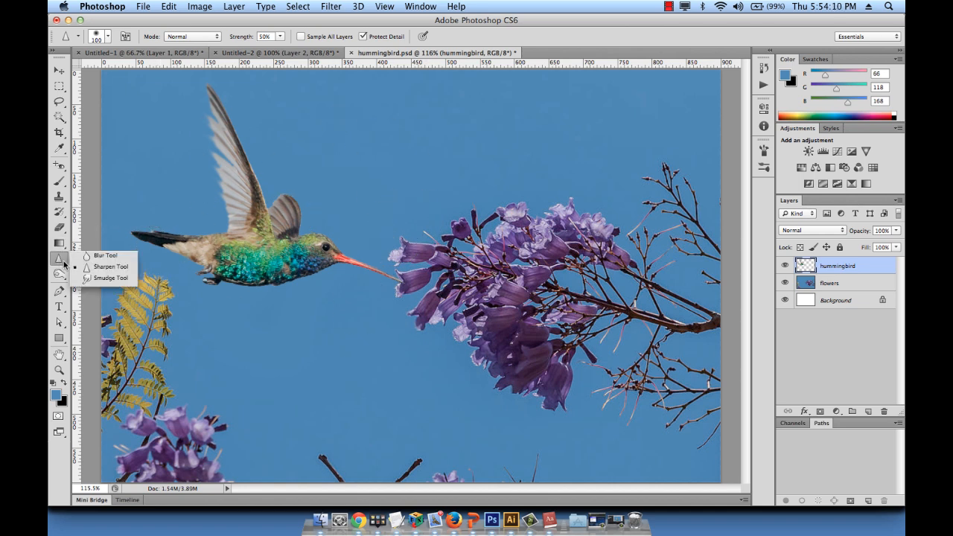